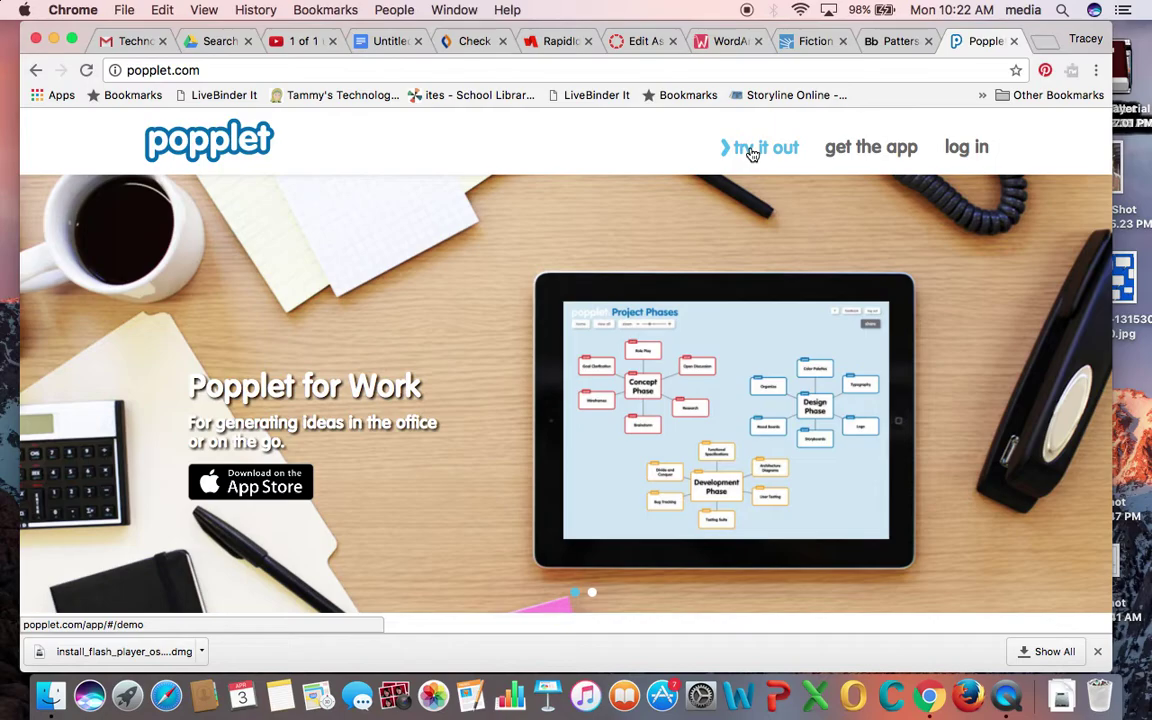
# - Log in through the welcome back dialog with the suggested account e-mail and the account password
pyautogui.click(962, 150)
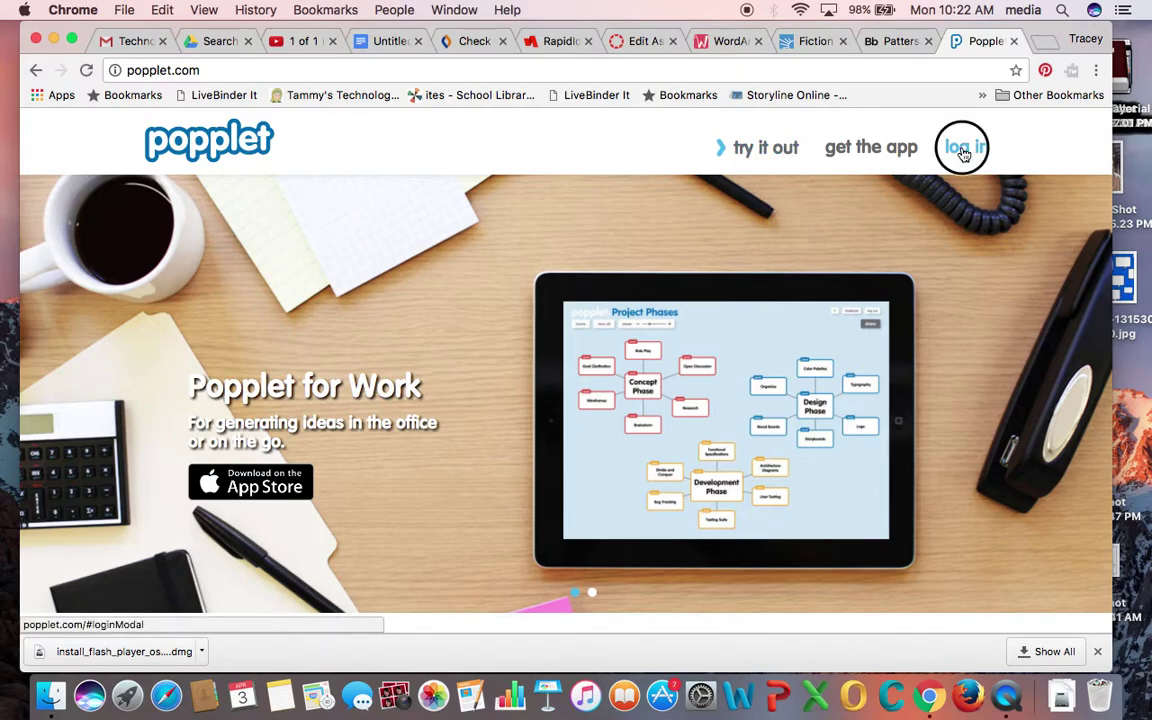
pyautogui.click(576, 244)
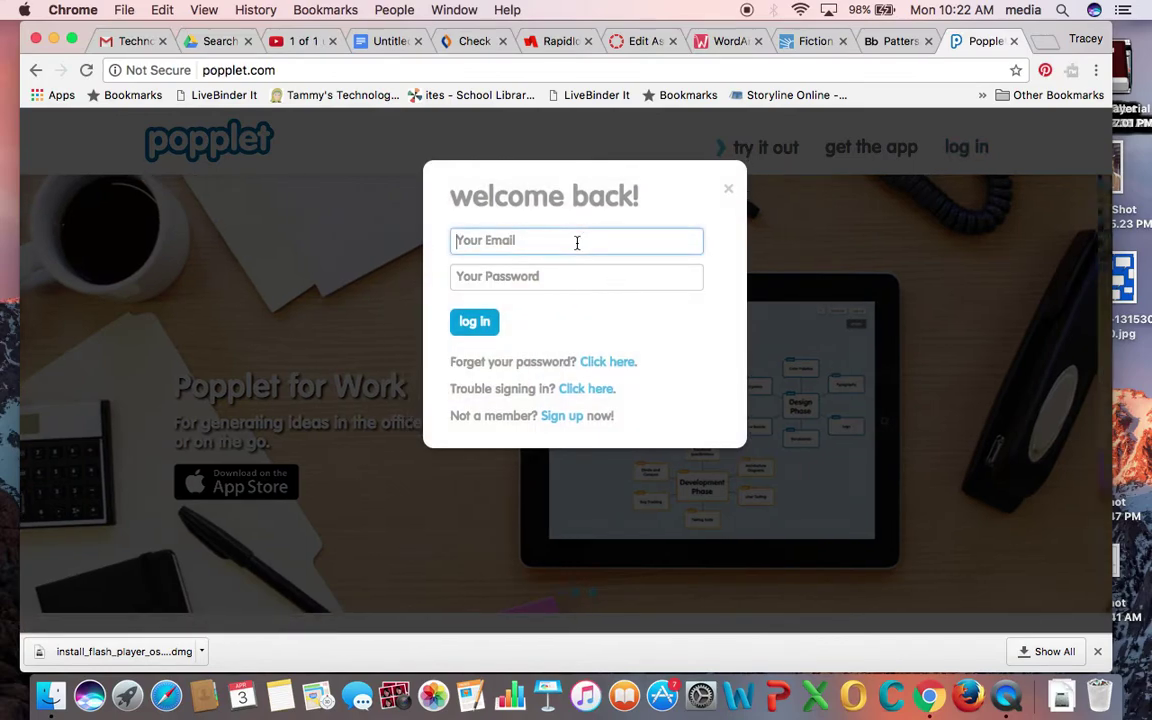
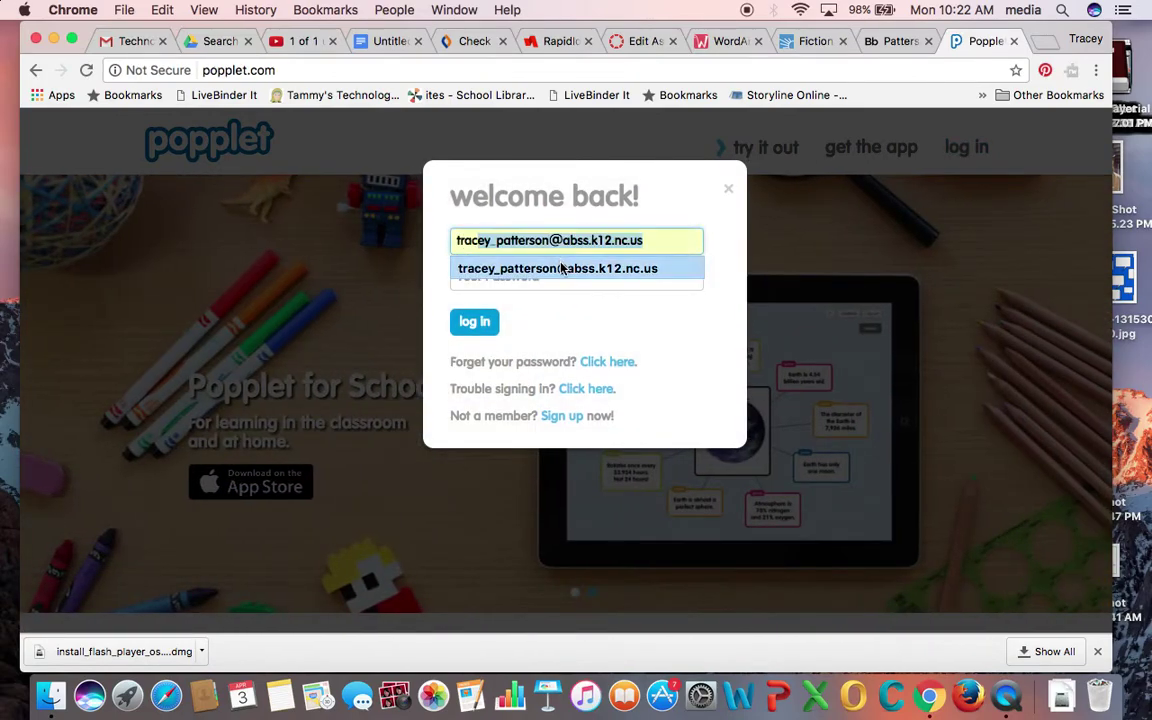
pyautogui.click(558, 268)
pyautogui.click(508, 278)
pyautogui.write('•••')
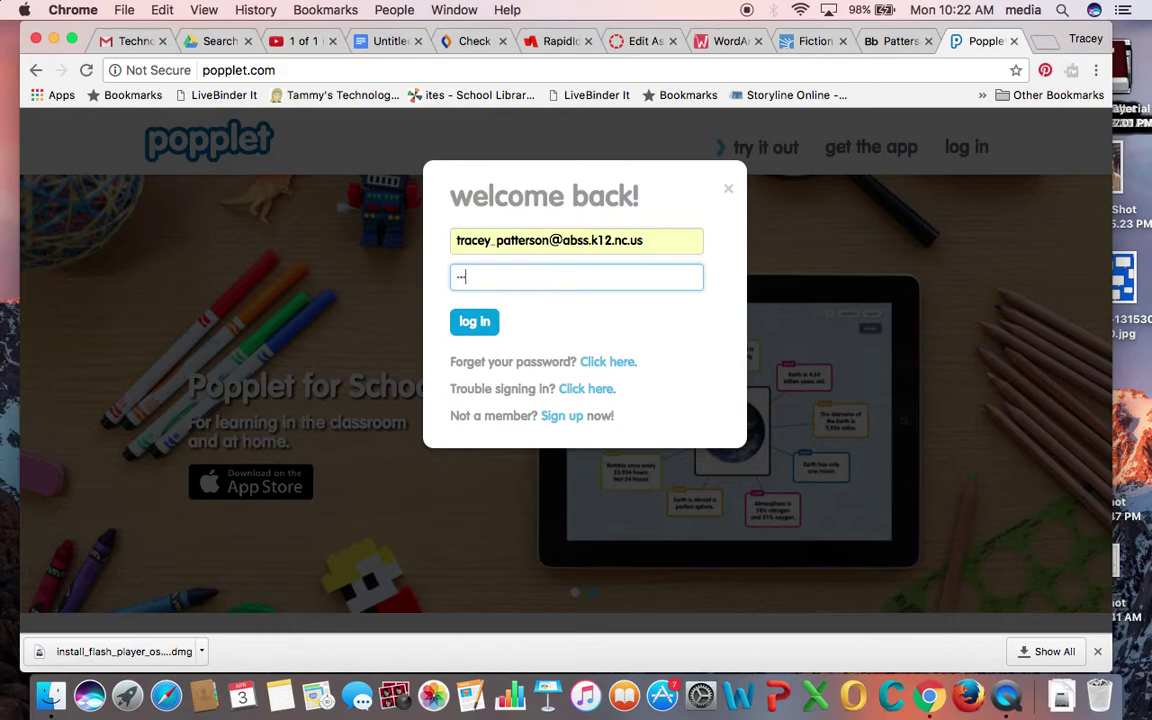
pyautogui.write('••••')
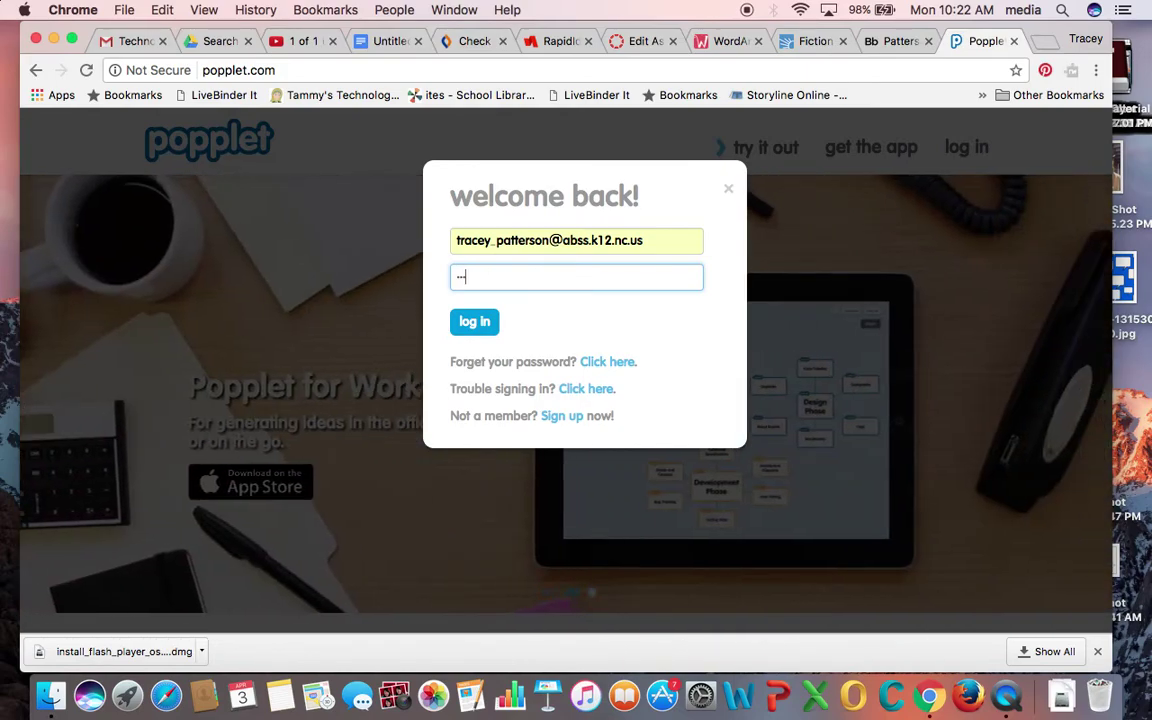
pyautogui.write('•••')
pyautogui.click(476, 322)
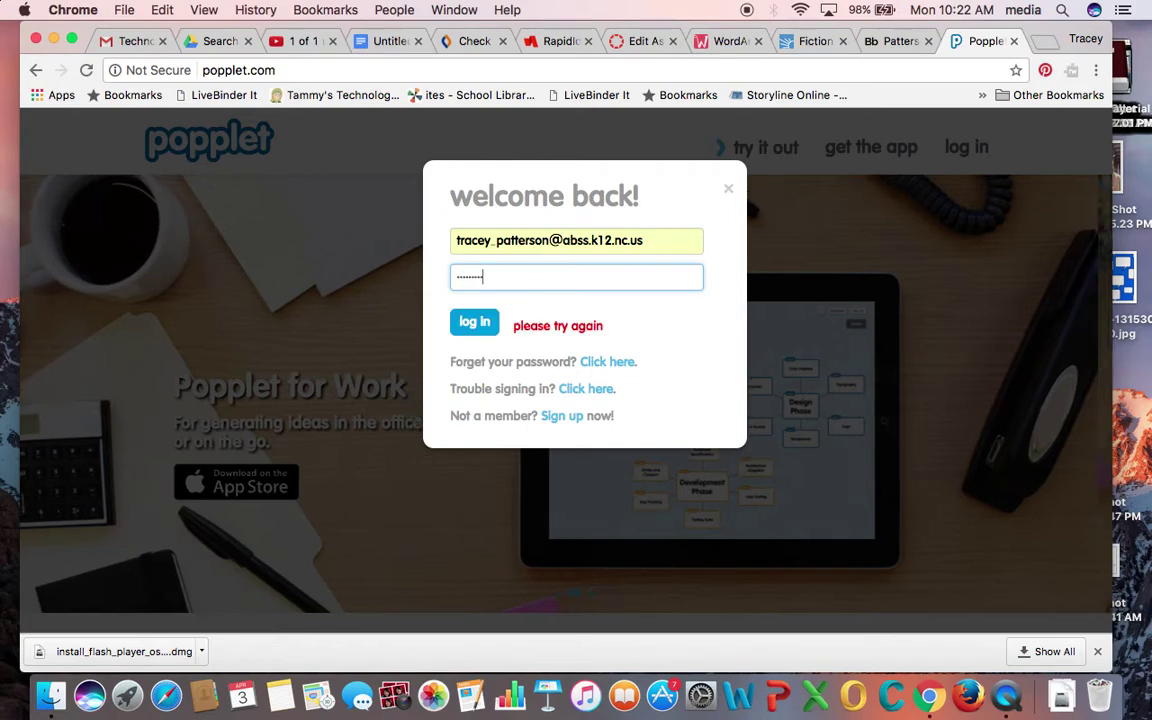
# - Retype the rejected password and resubmit until the login goes through to popplet.com/app
pyautogui.press('BackSpace')
pyautogui.press('BackSpace')
pyautogui.press('BackSpace')
pyautogui.press('BackSpace')
pyautogui.press('BackSpace')
pyautogui.press('BackSpace')
pyautogui.press('BackSpace')
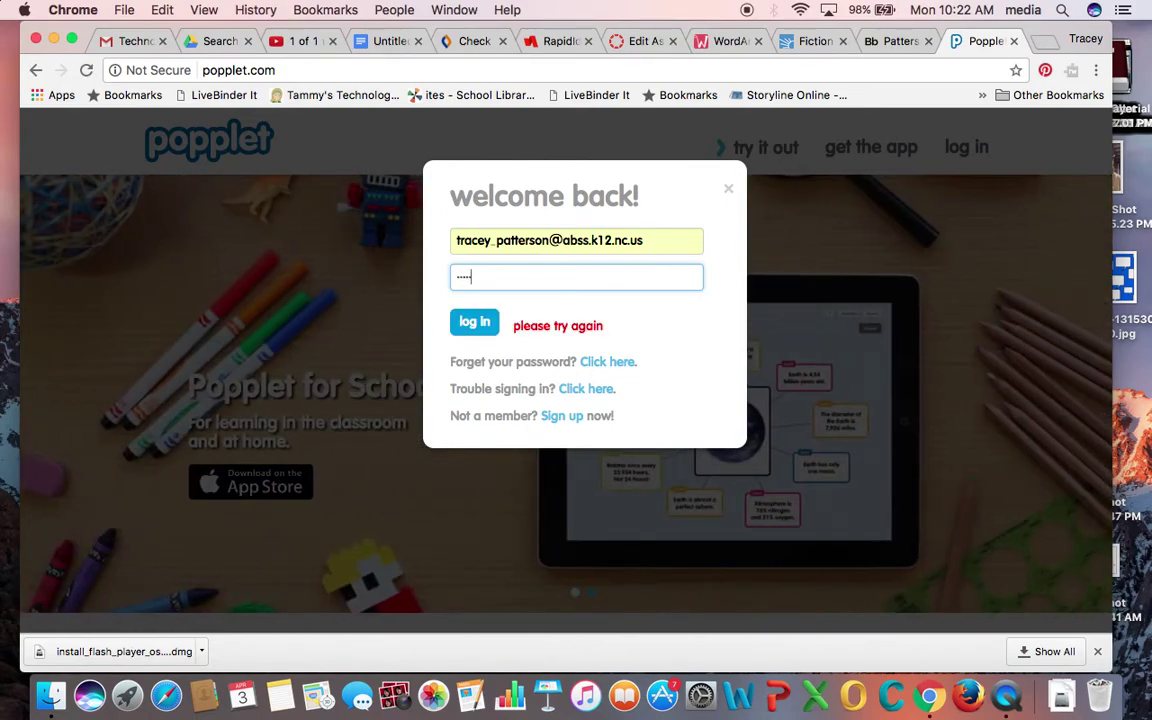
pyautogui.write('•••••••')
pyautogui.press('Return')
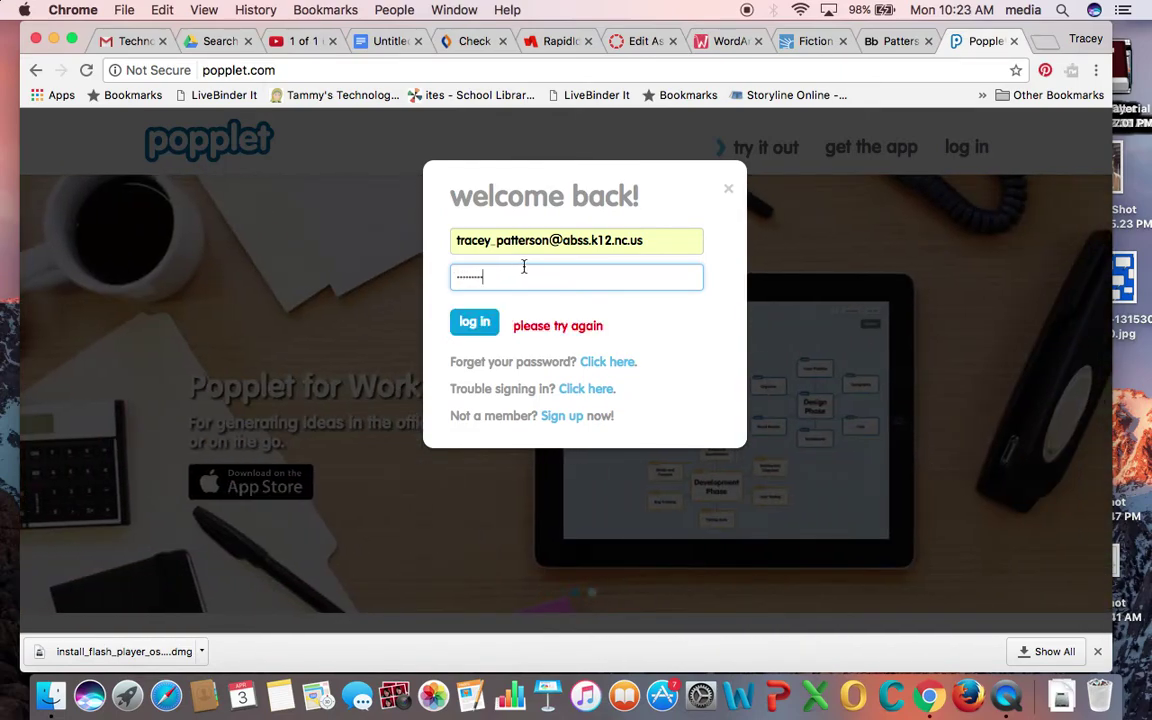
pyautogui.moveTo(509, 274); pyautogui.dragTo(418, 280)
pyautogui.press('BackSpace')
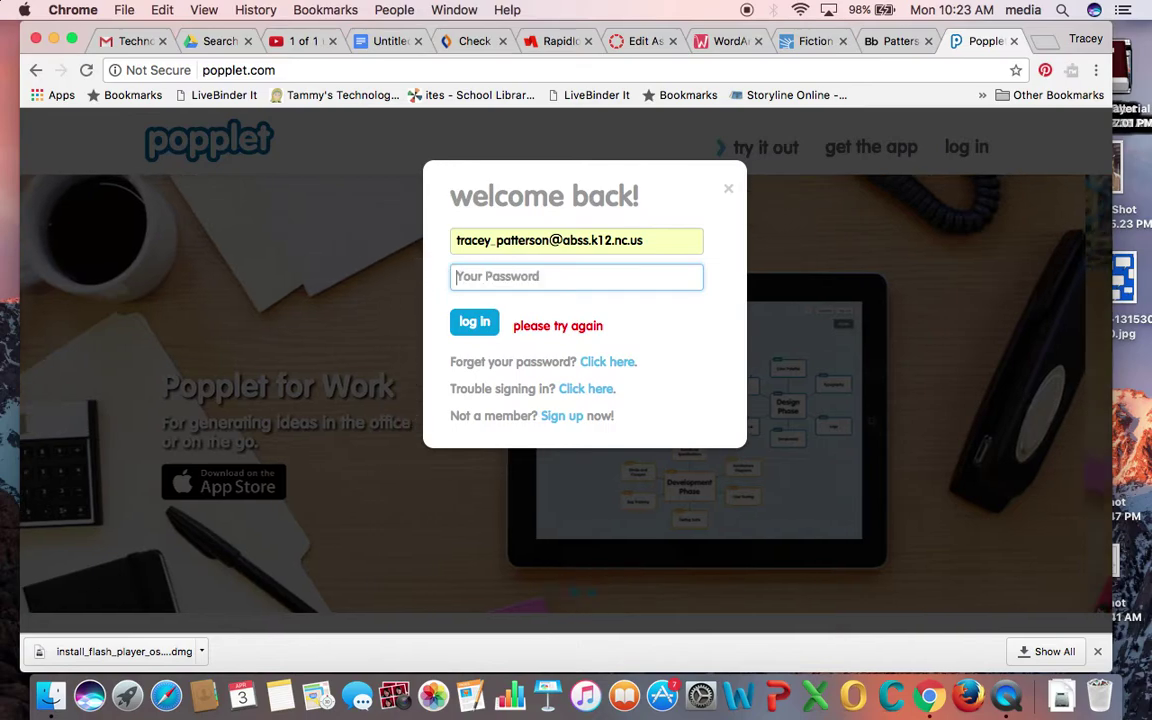
pyautogui.write('•••••••••')
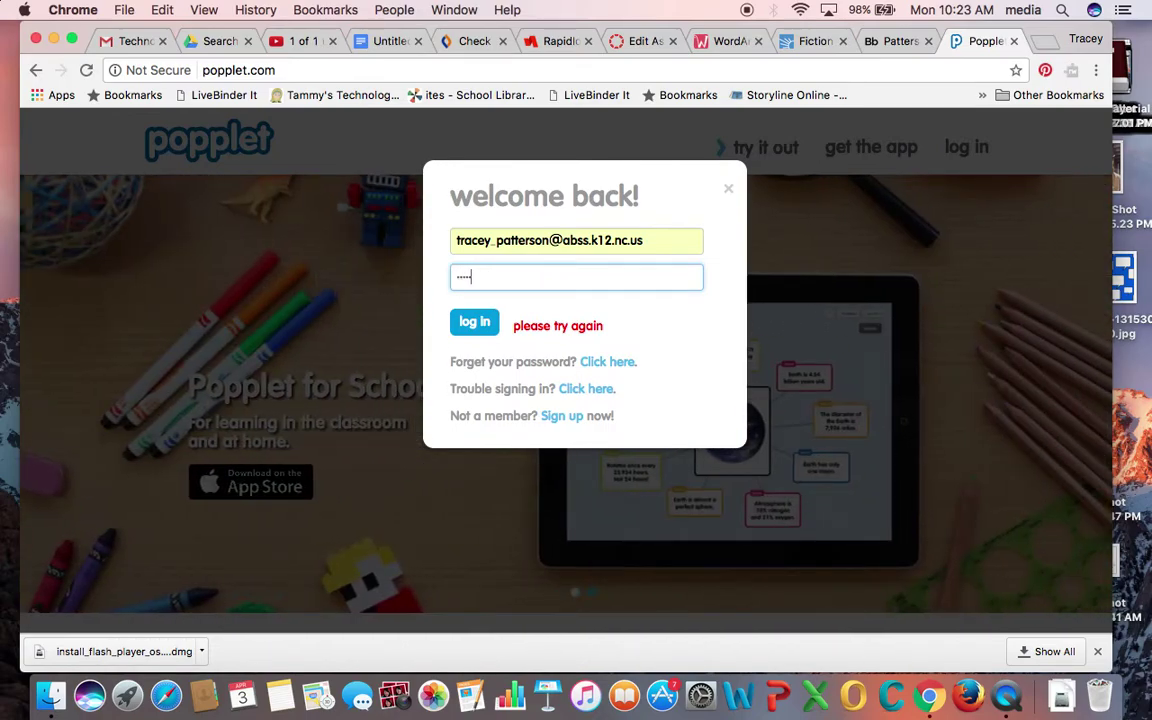
pyautogui.press('Return')
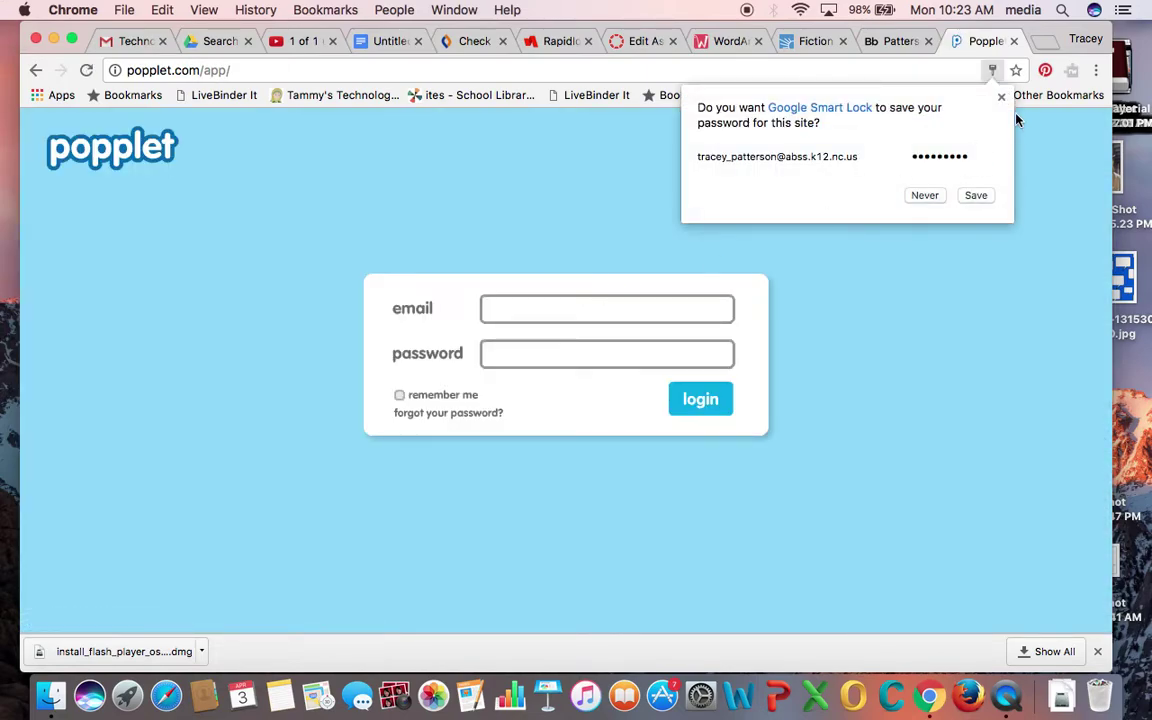
# - Sign in on the app login form with the account e-mail and password, then view public popplets
pyautogui.click(1001, 97)
pyautogui.click(519, 306)
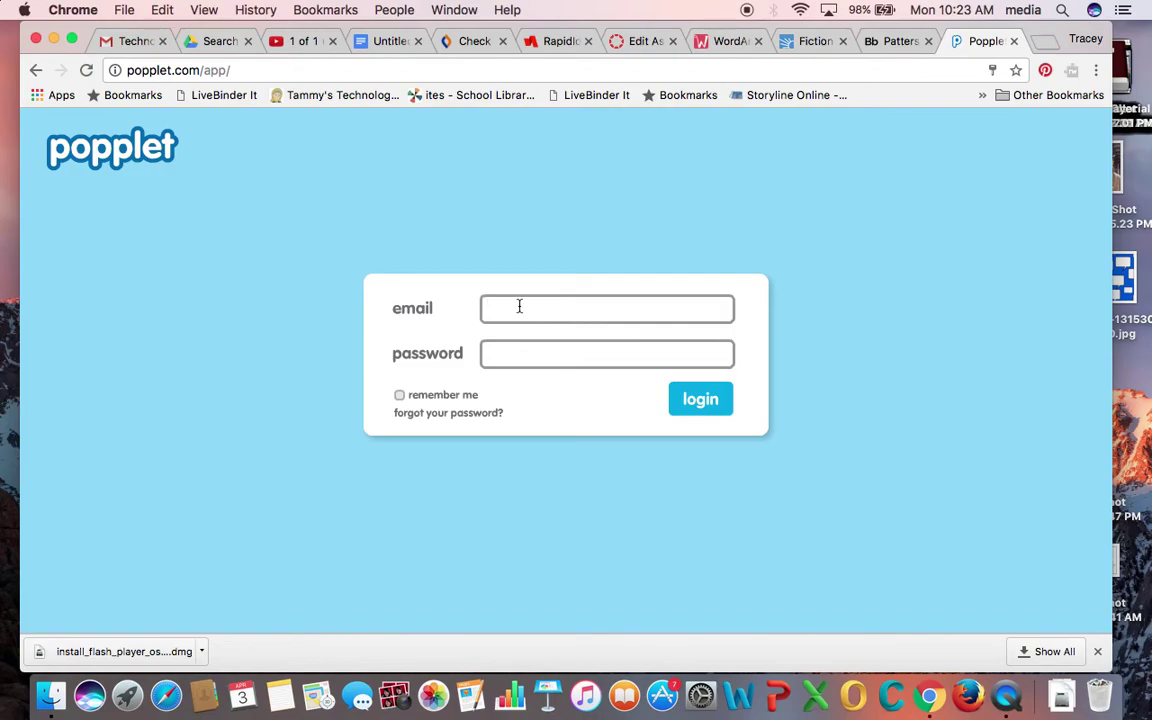
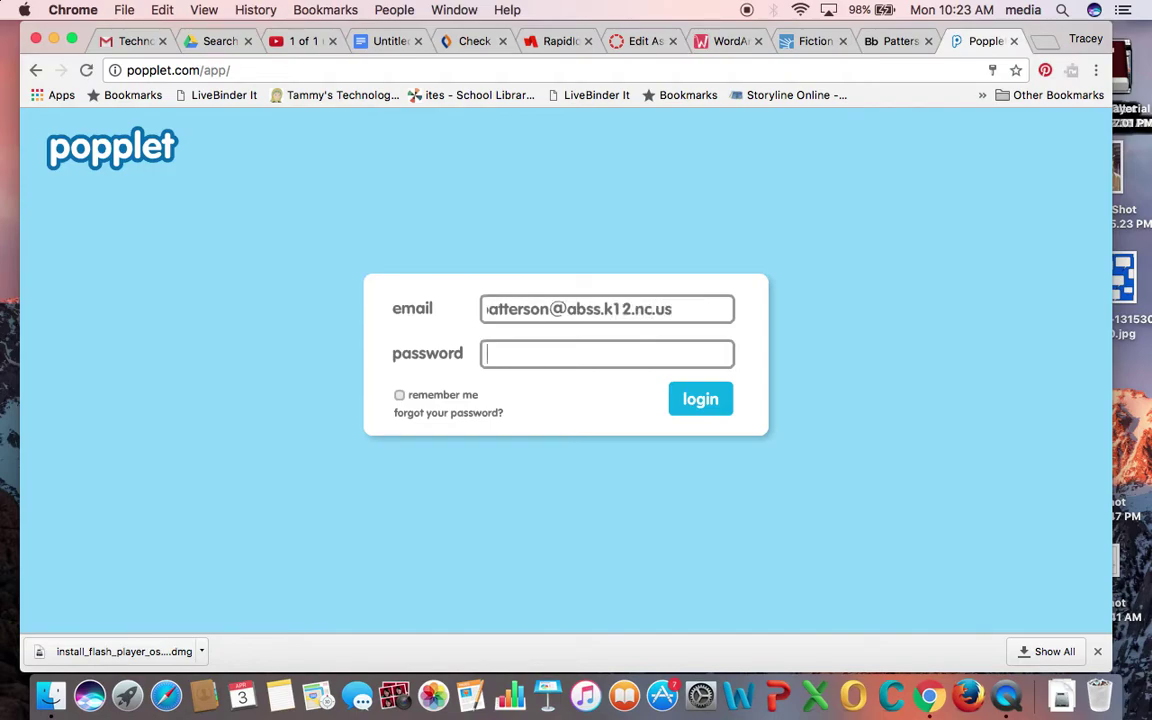
pyautogui.press('Tab')
pyautogui.write('**')
pyautogui.press('BackSpace')
pyautogui.press('BackSpace')
pyautogui.write('*********')
pyautogui.press('Return')
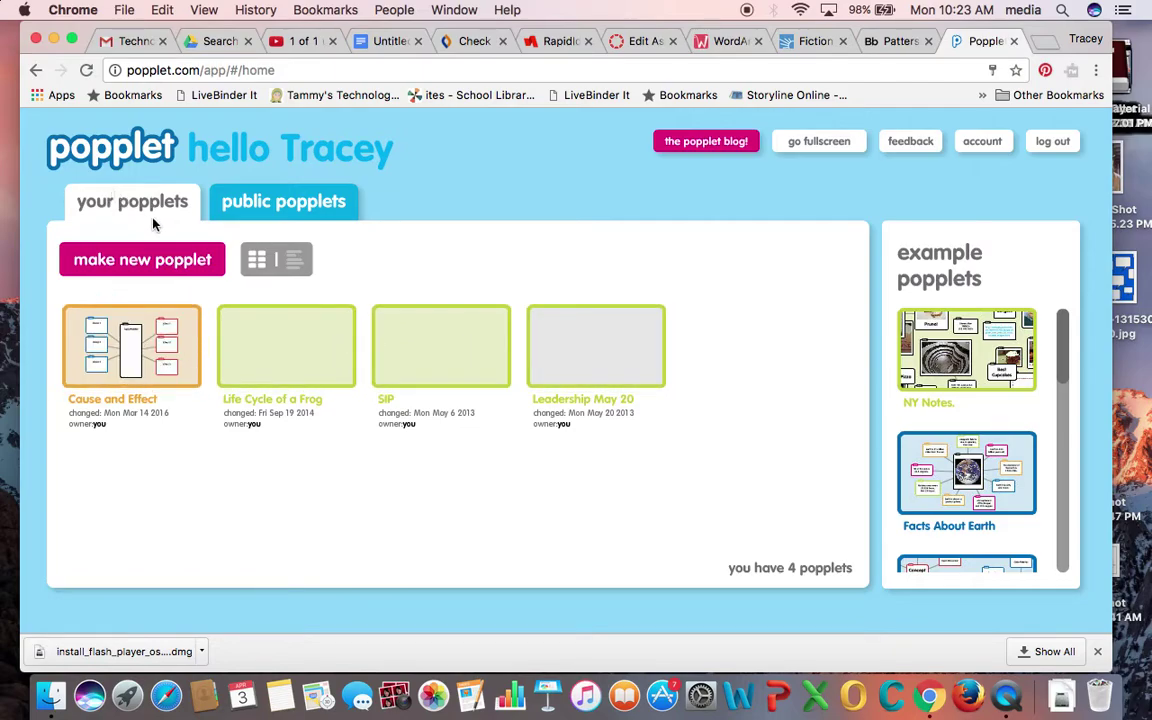
pyautogui.click(285, 204)
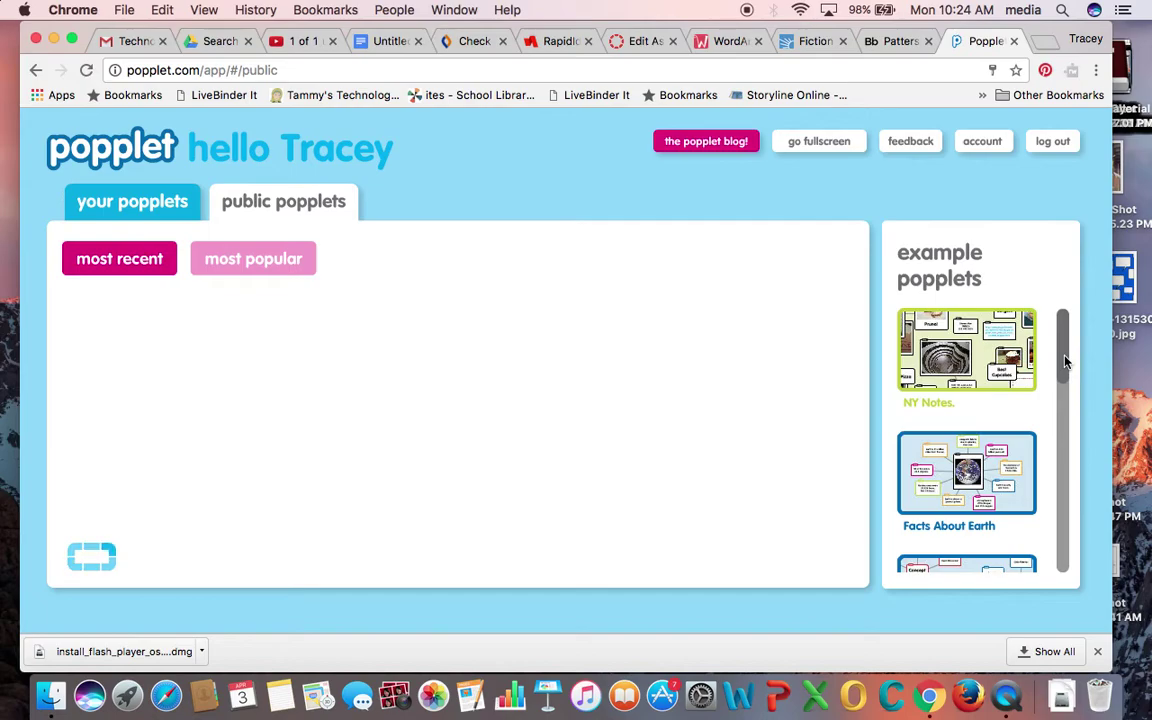
# - Browse the public popplets list, then return to your own popplets
pyautogui.moveTo(1066, 362)
pyautogui.mouseDown()
pyautogui.moveTo(1057, 473)
pyautogui.moveTo(1049, 347)
pyautogui.mouseUp()
pyautogui.click(125, 204)
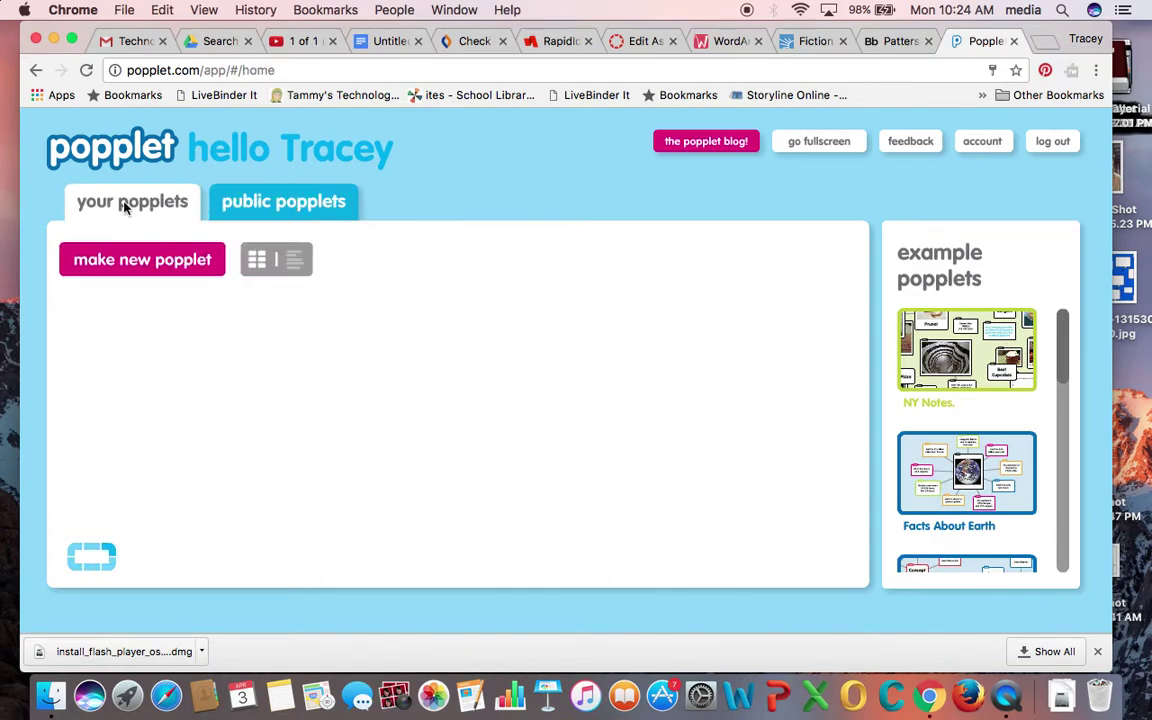
# - Create a new red popplet named 'Tech Tuesday Sample'
pyautogui.click(147, 263)
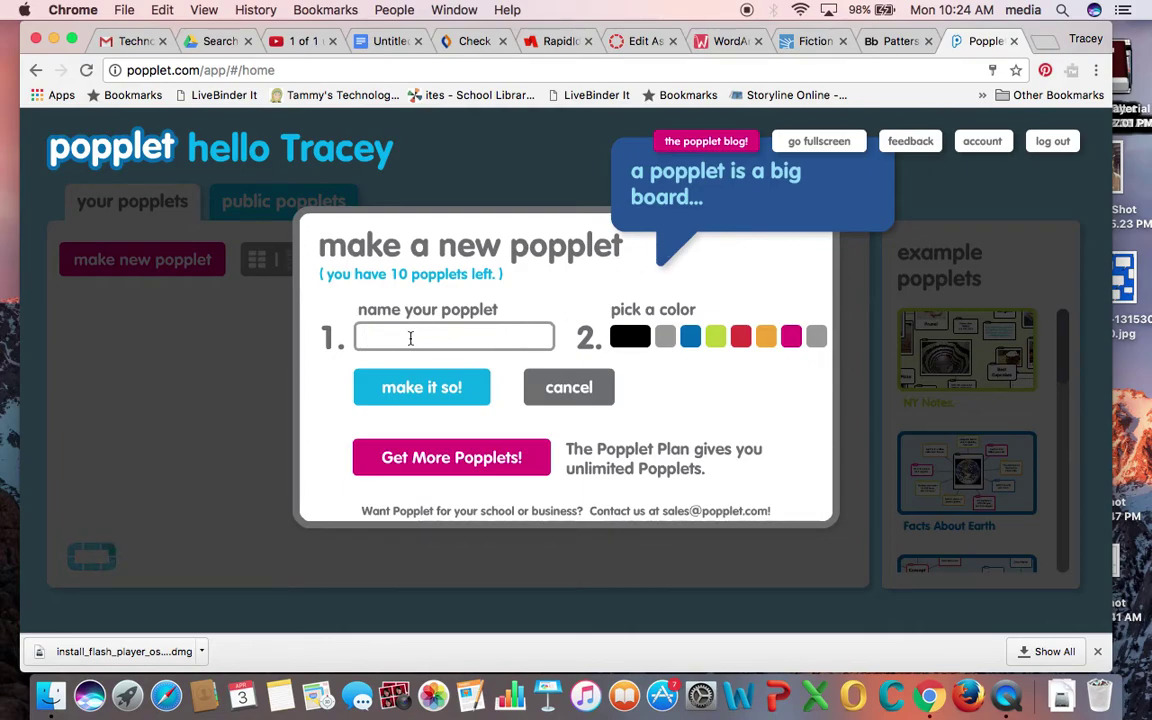
pyautogui.write('Tech Tuesday S')
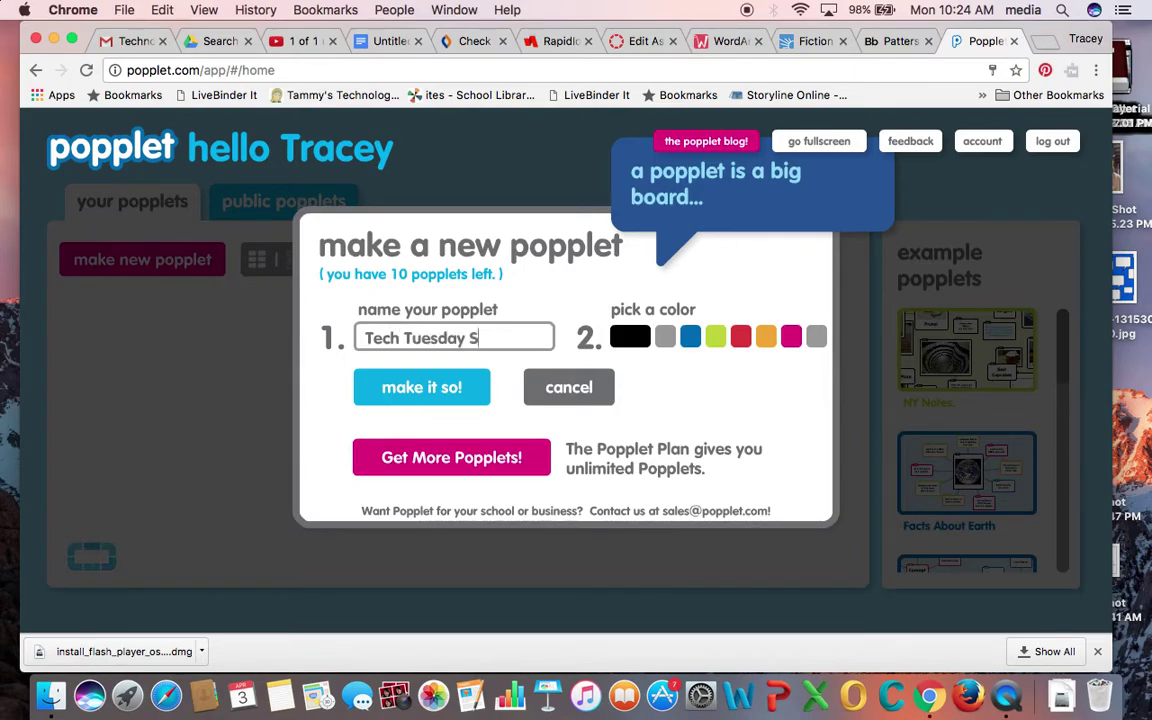
pyautogui.write('ample')
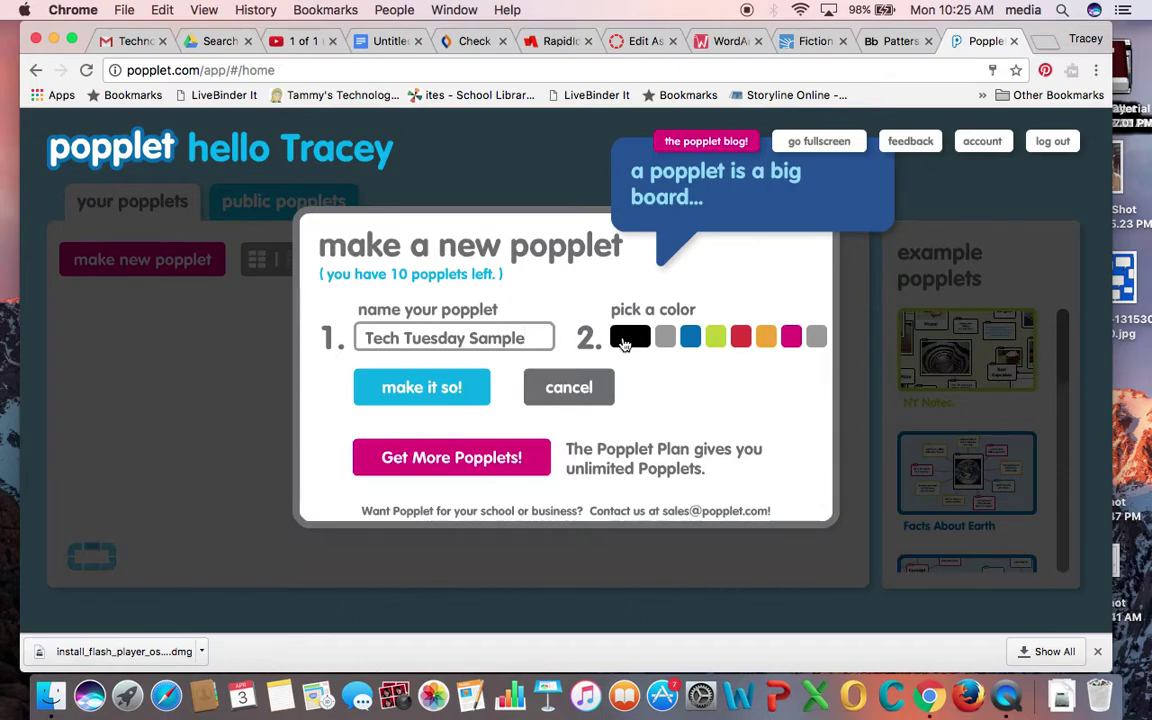
pyautogui.click(741, 340)
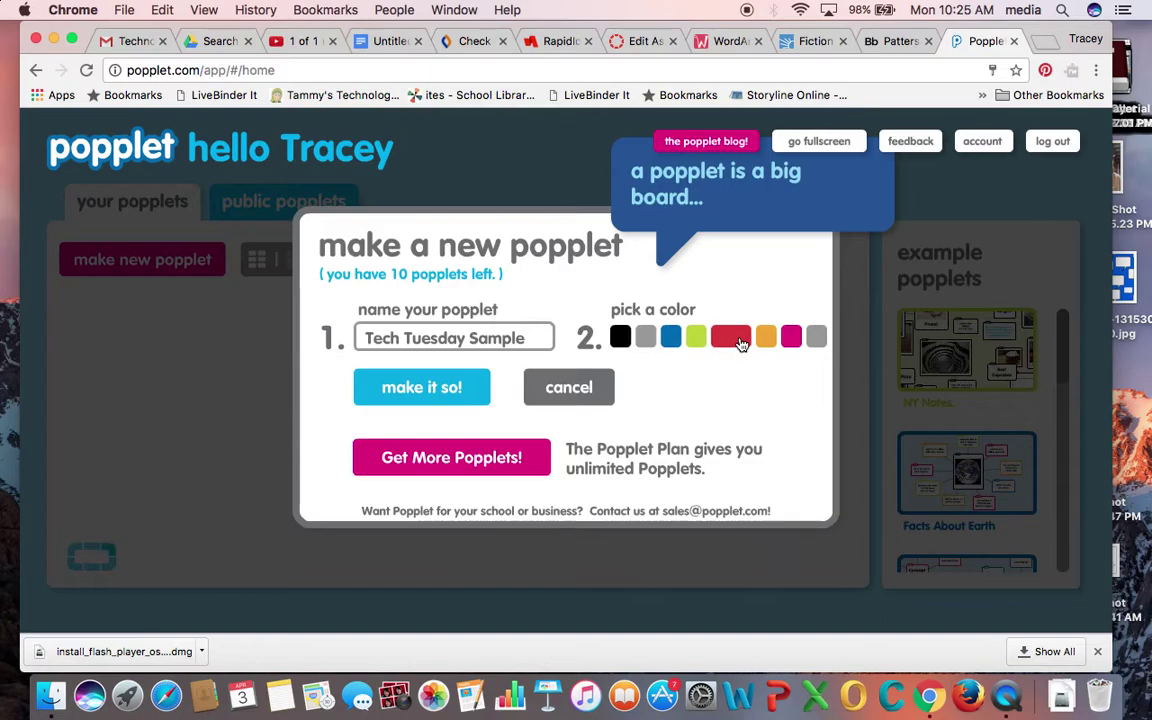
pyautogui.click(419, 389)
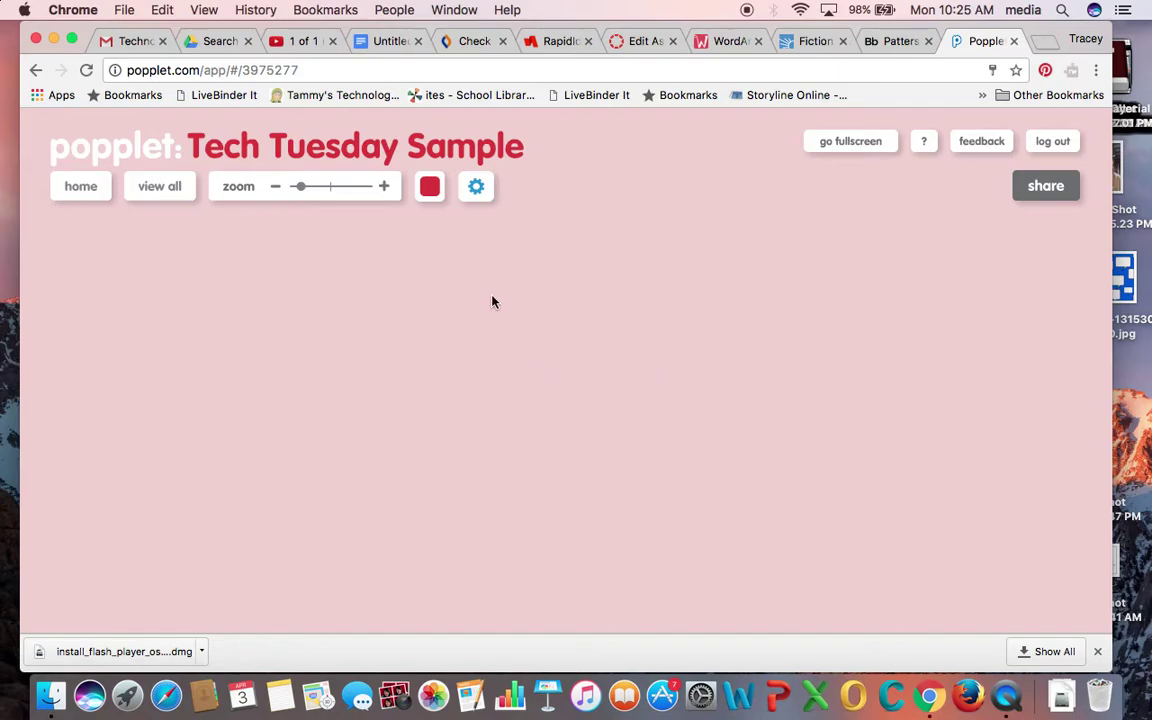
# - Add a blank popple to the middle of the empty Tech Tuesday Sample board
pyautogui.doubleClick(511, 369)
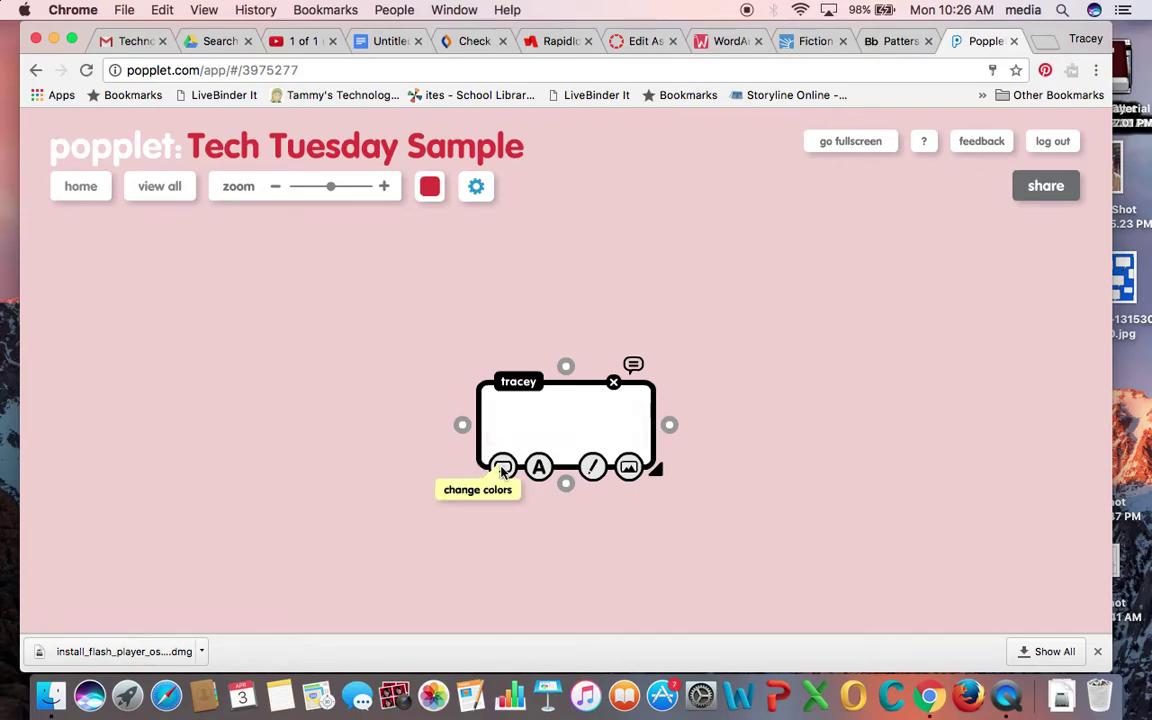
pyautogui.click(503, 470)
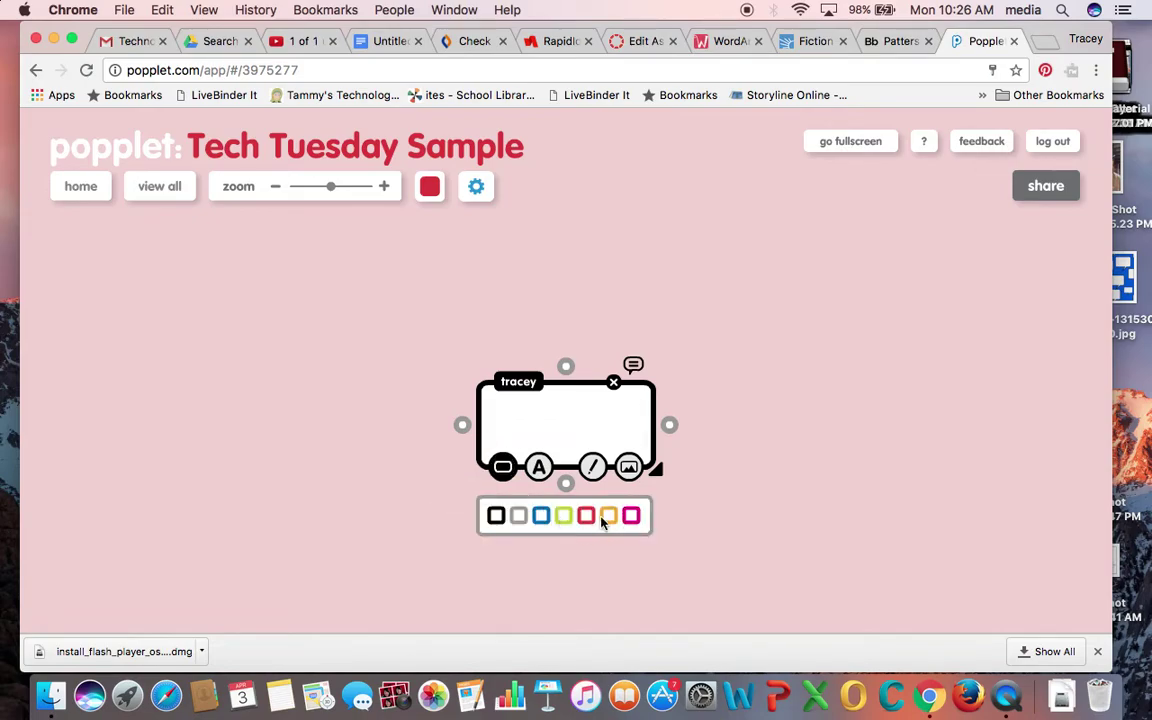
# - Give the popple a blue border and type 'Welcome to my Popplet Tutorial' into it
pyautogui.click(541, 516)
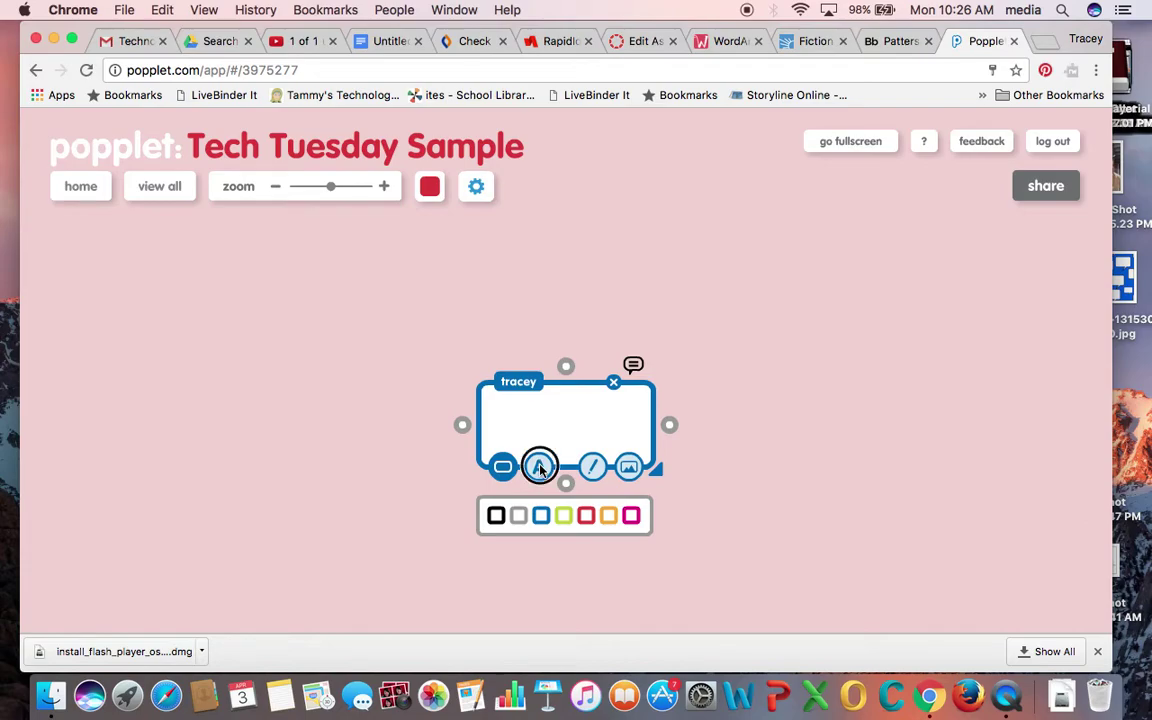
pyautogui.click(540, 468)
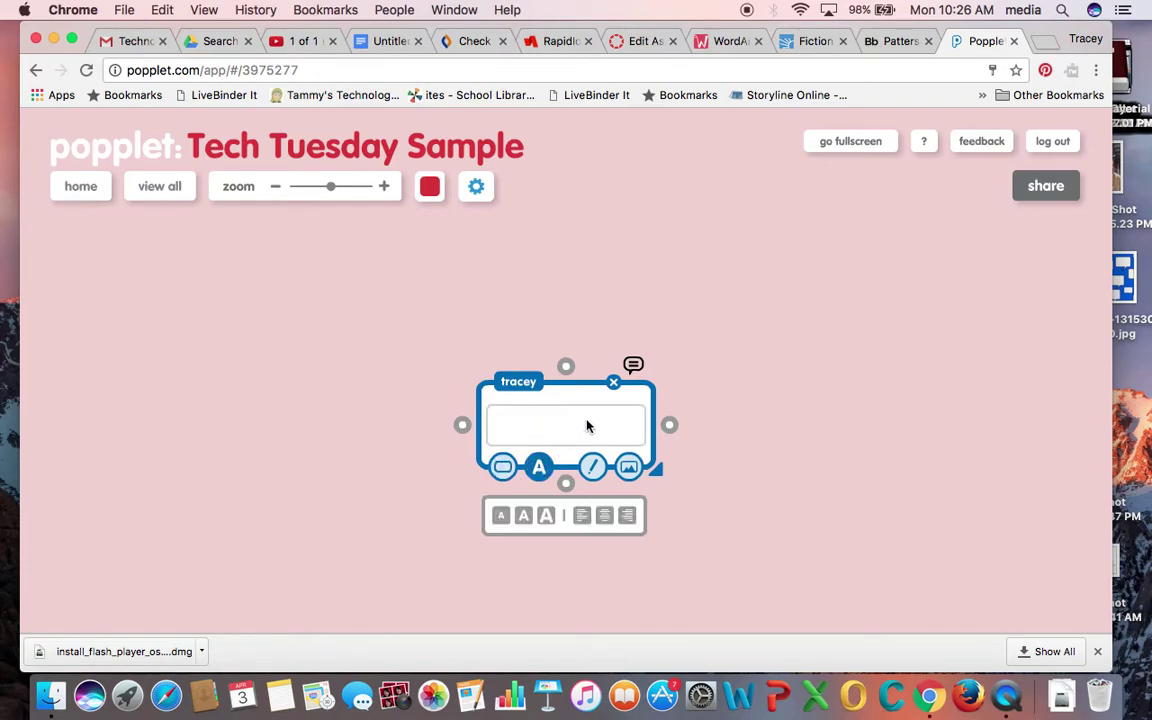
pyautogui.write('Welcome to my P')
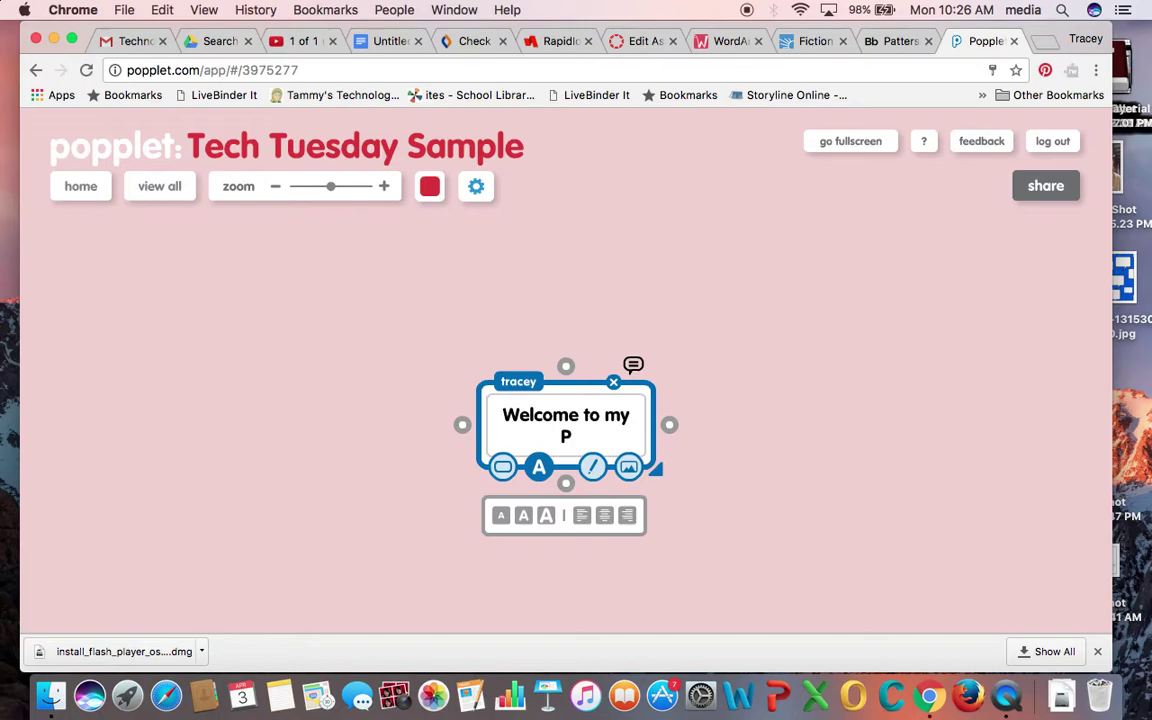
pyautogui.write('opplet Tuto')
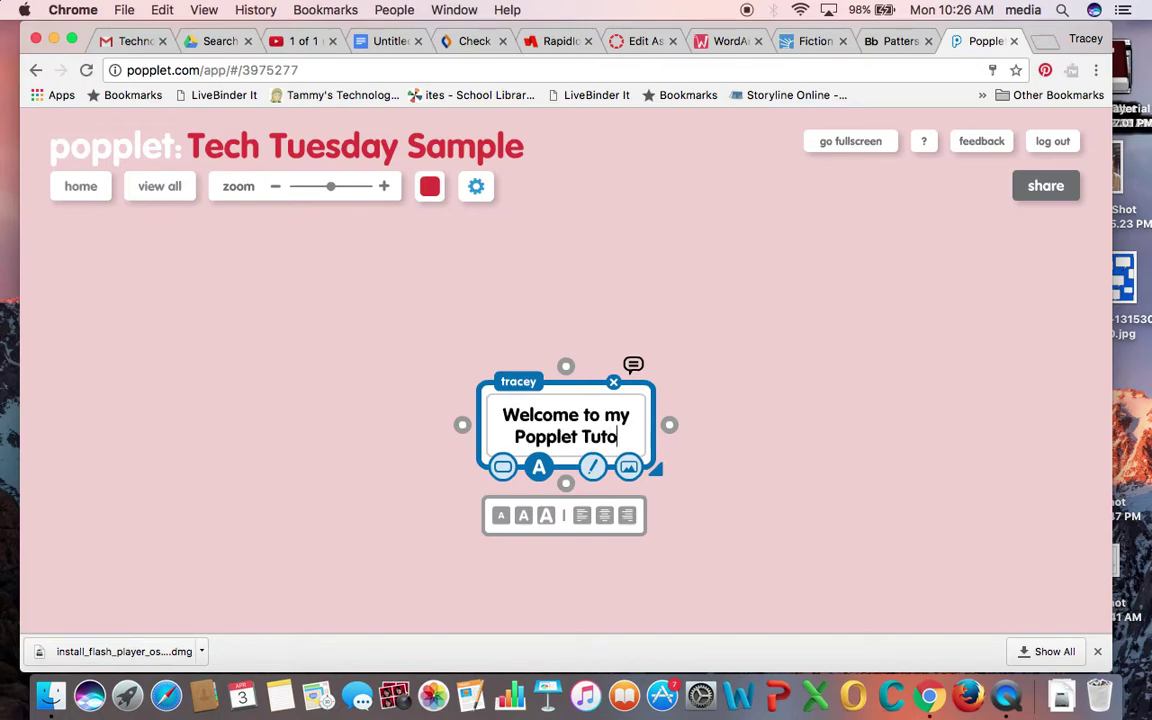
pyautogui.write('rial')
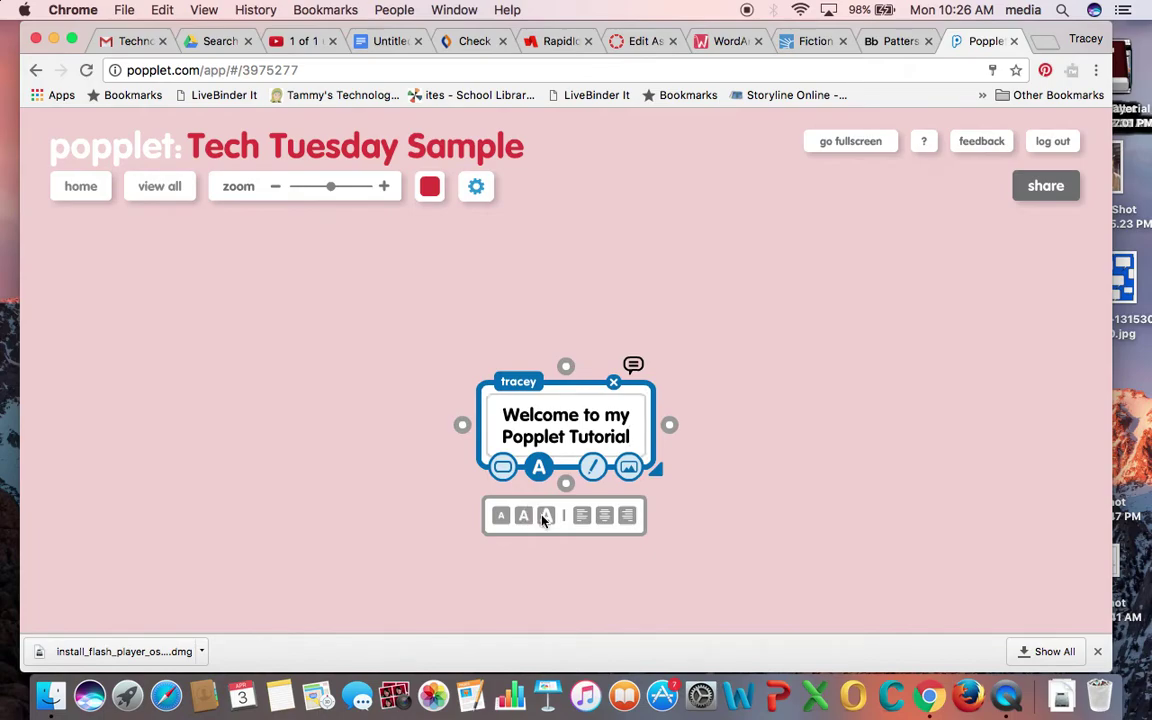
# - Set the welcome text to the small font size and switch the popple to drawing mode
pyautogui.click(544, 516)
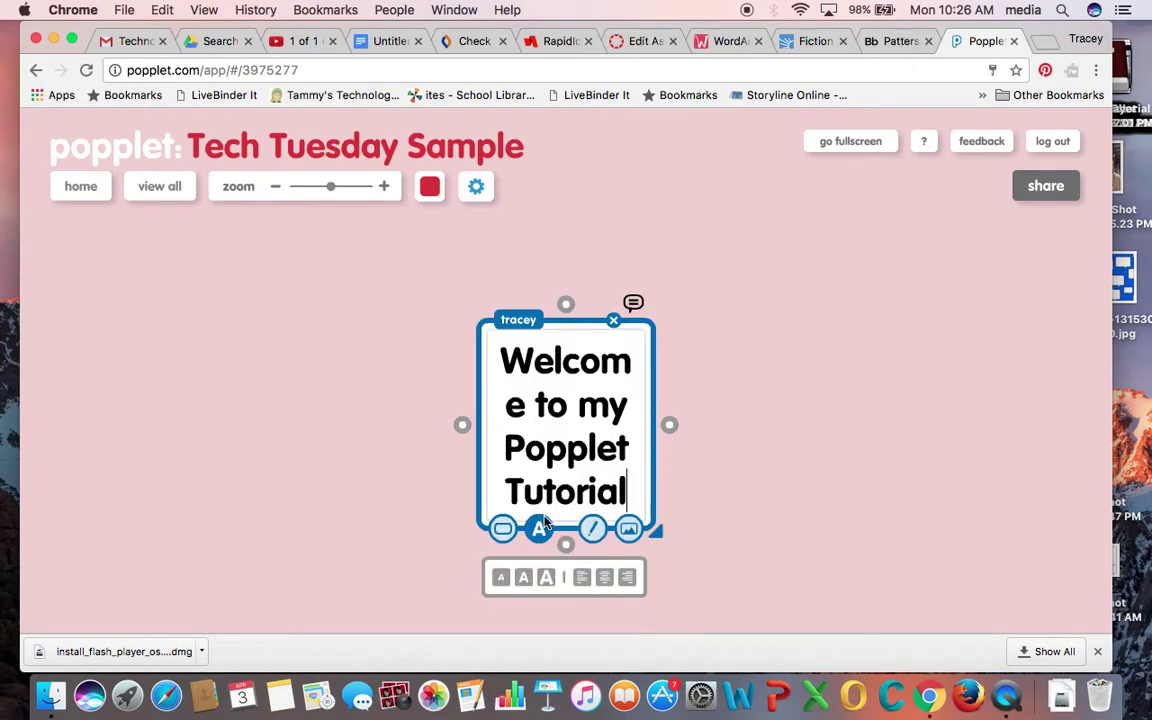
pyautogui.click(500, 577)
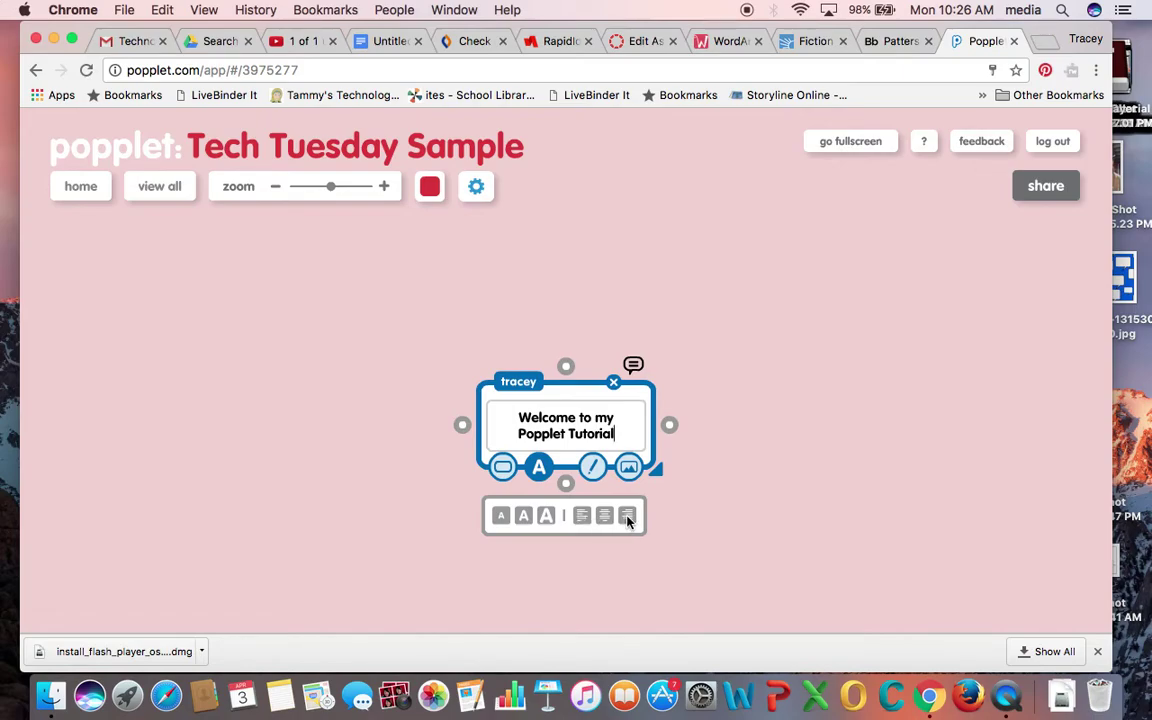
pyautogui.click(592, 470)
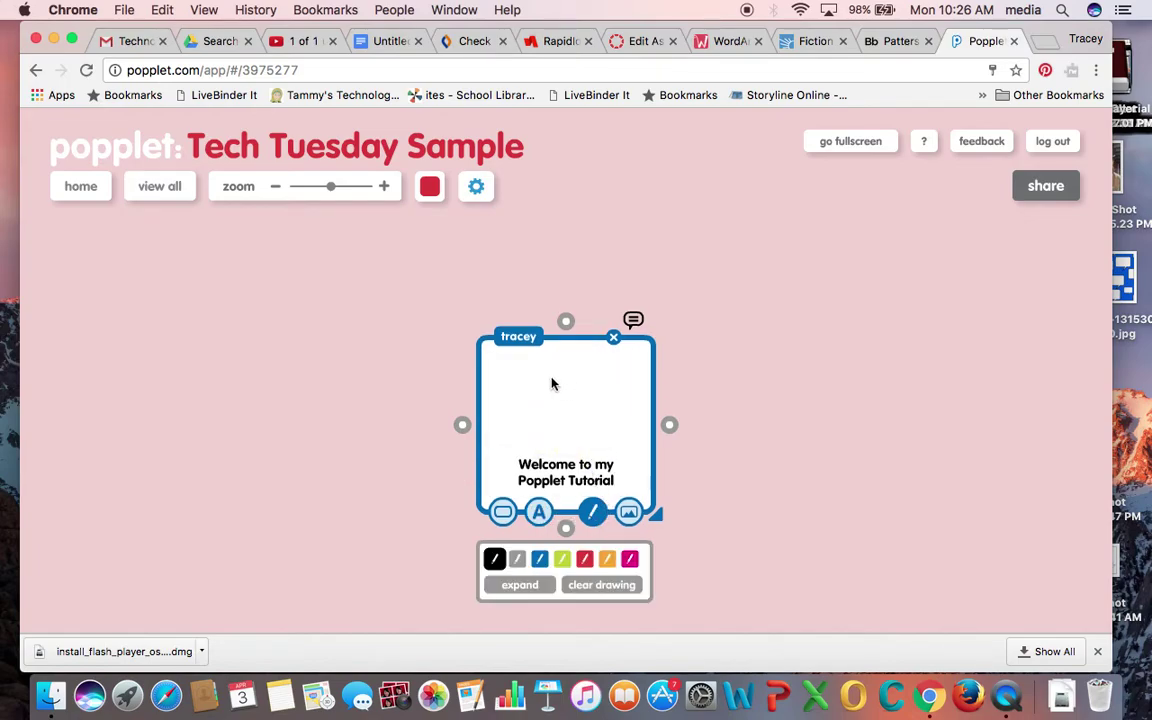
# - Hand-draw 'Hi!' in the popple and choose to add an image from the computer
pyautogui.moveTo(507, 375)
pyautogui.mouseDown()
pyautogui.moveTo(516, 428)
pyautogui.moveTo(526, 388)
pyautogui.moveTo(535, 420)
pyautogui.moveTo(528, 394)
pyautogui.moveTo(556, 411)
pyautogui.mouseUp()
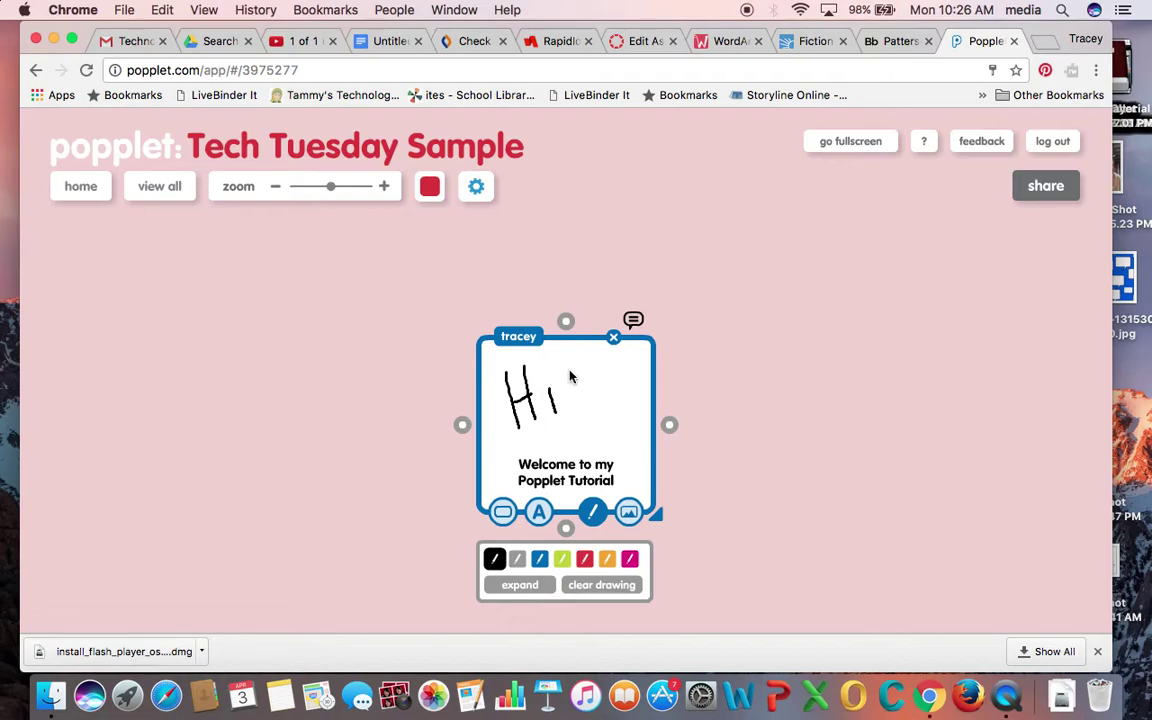
pyautogui.moveTo(544, 367); pyautogui.dragTo(574, 414)
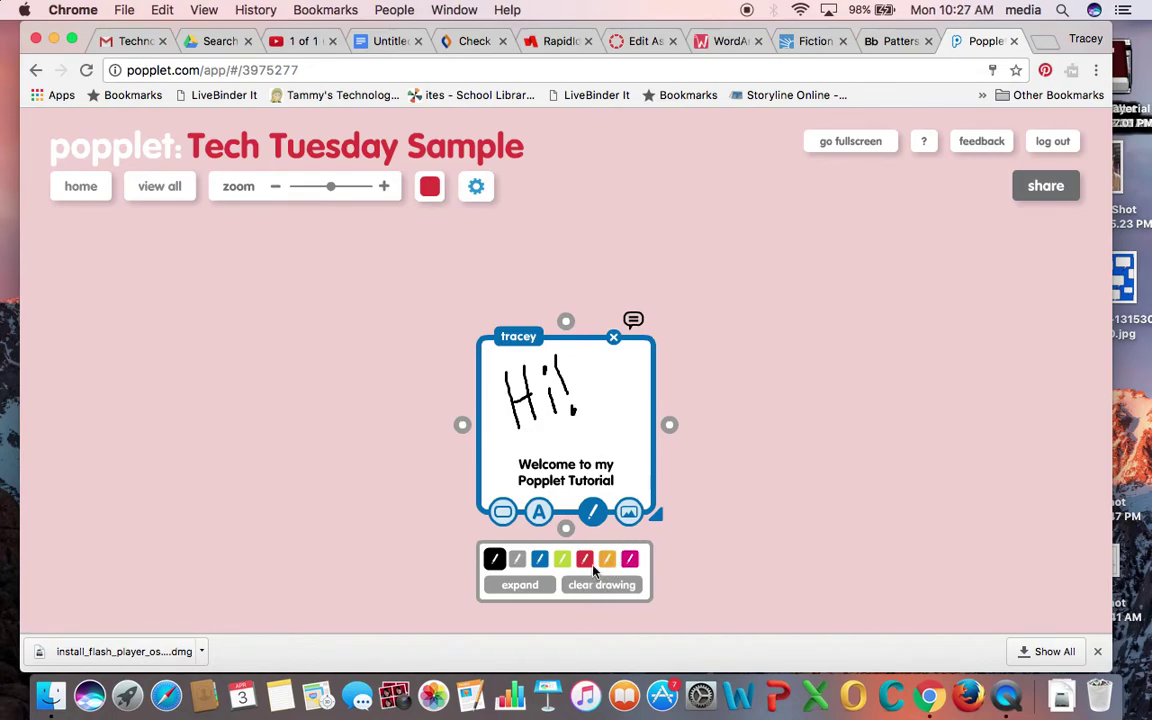
pyautogui.click(630, 513)
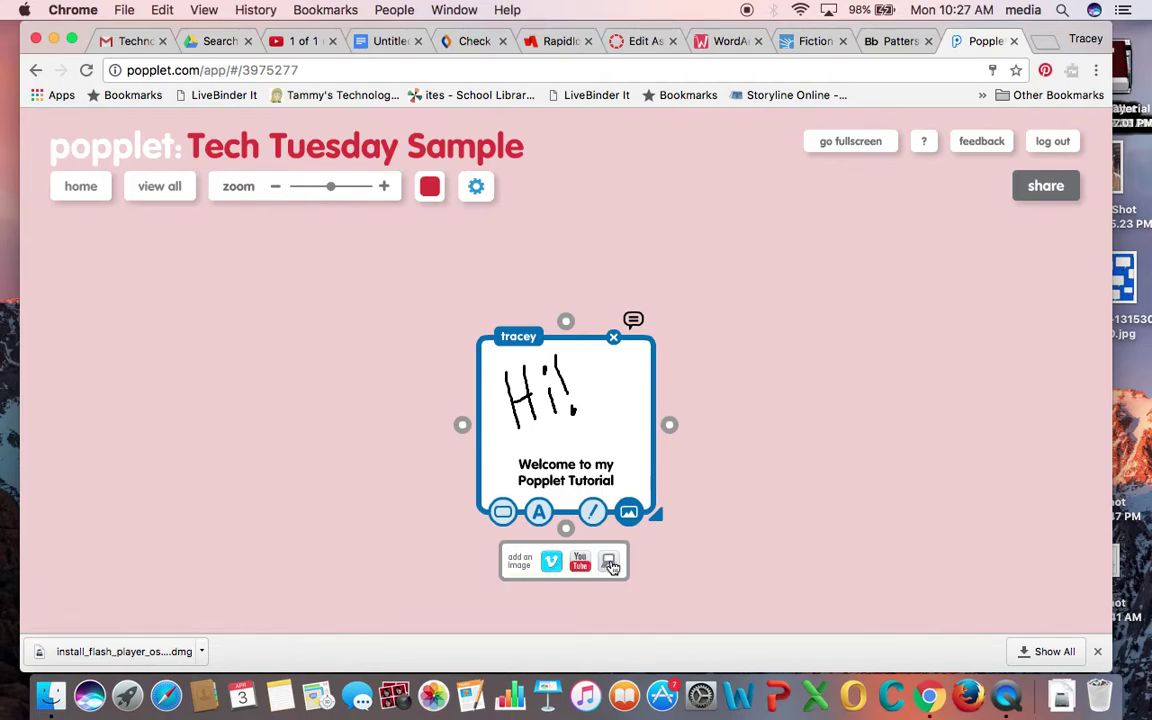
pyautogui.click(525, 567)
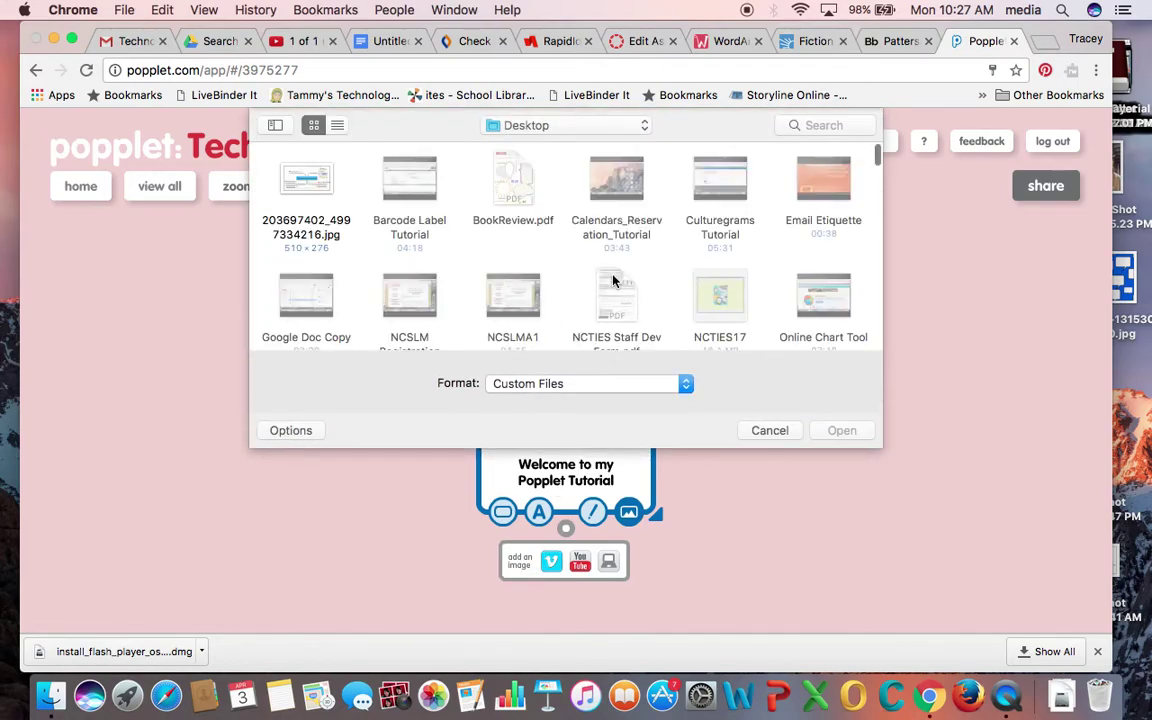
# - Upload the 2016 Screen Shot image from the Desktop into the popple
pyautogui.scroll(-5, 614, 281)
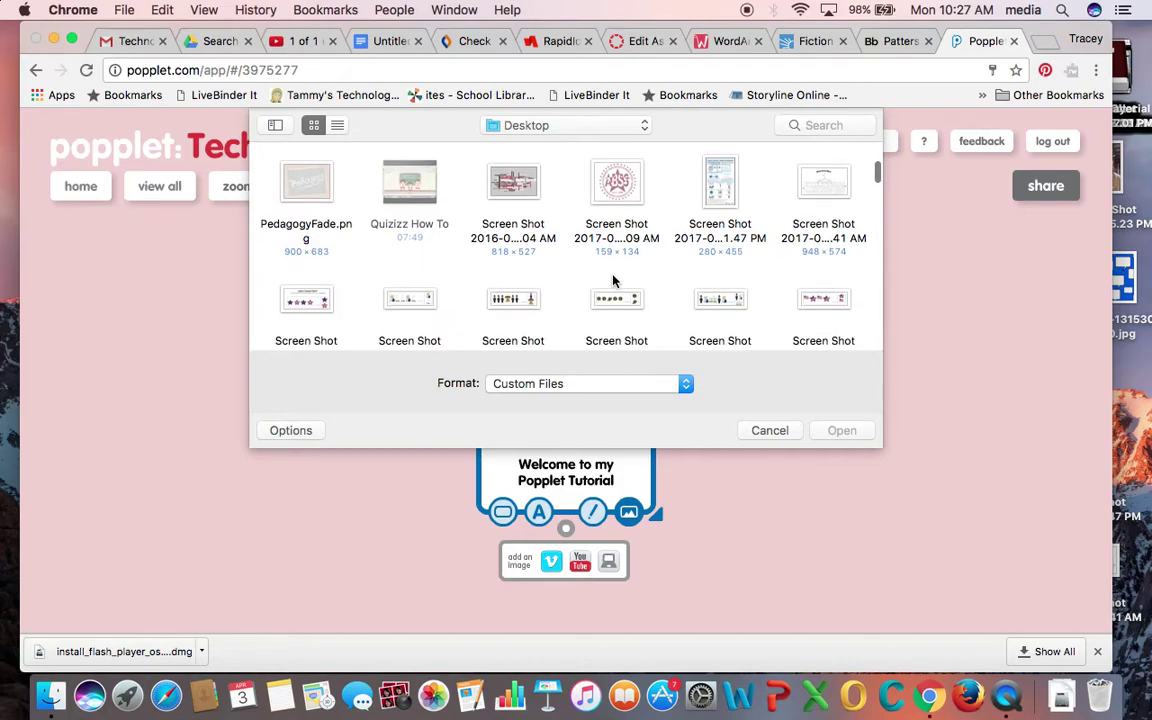
pyautogui.scroll(2, 614, 281)
pyautogui.click(513, 203)
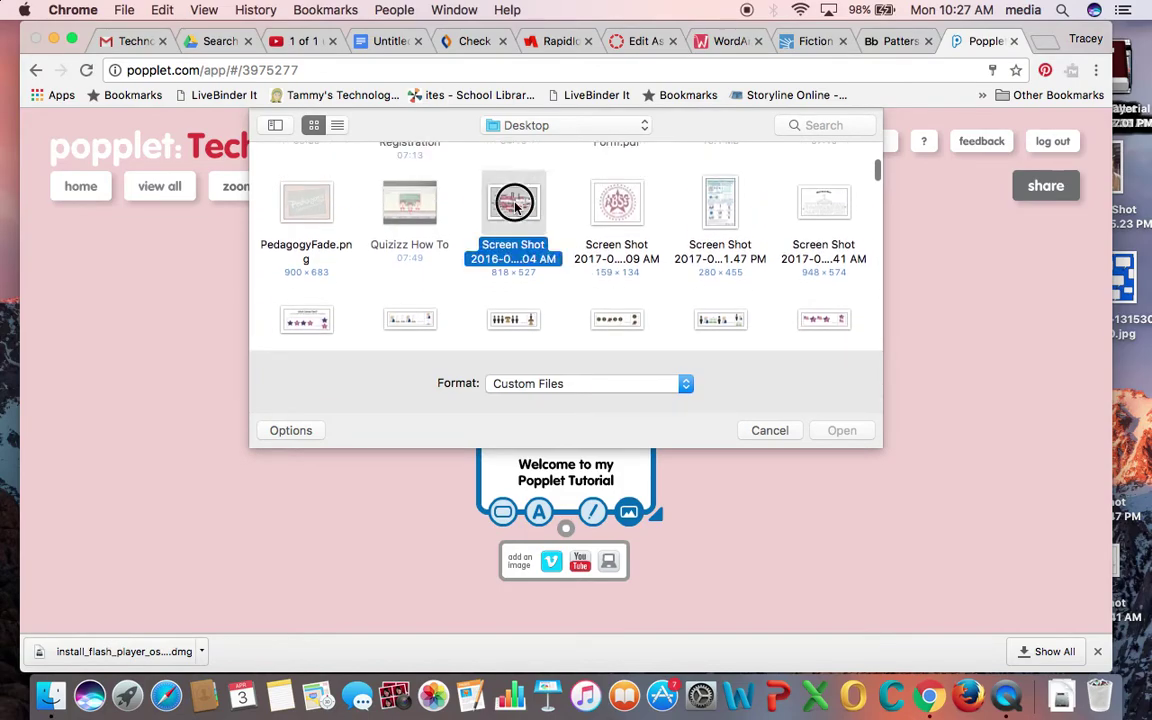
pyautogui.click(842, 431)
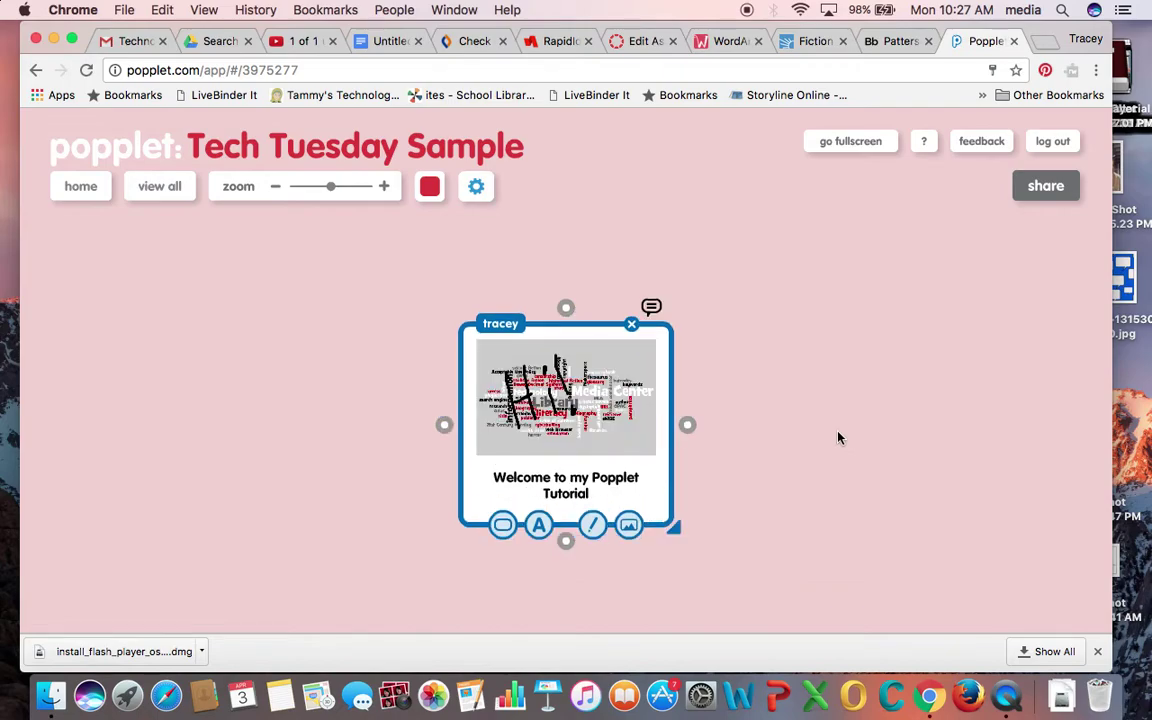
# - Clear the hand-drawn Hi and widen the popple so its title fits on one line
pyautogui.click(594, 528)
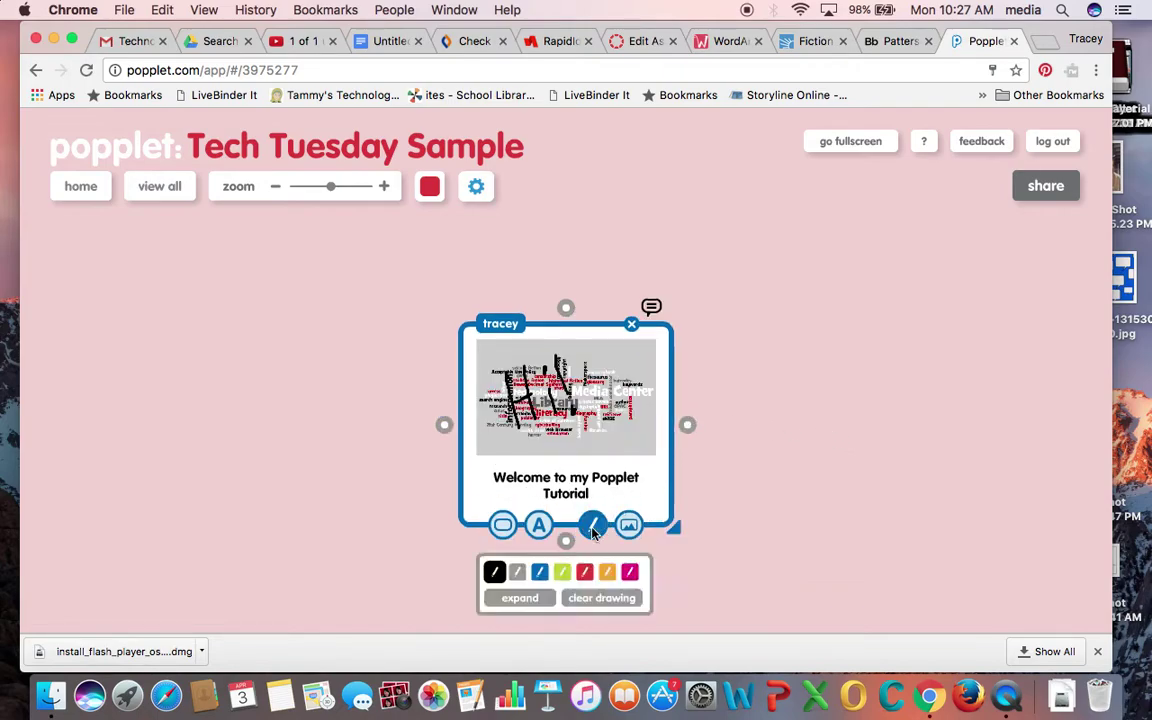
pyautogui.click(577, 606)
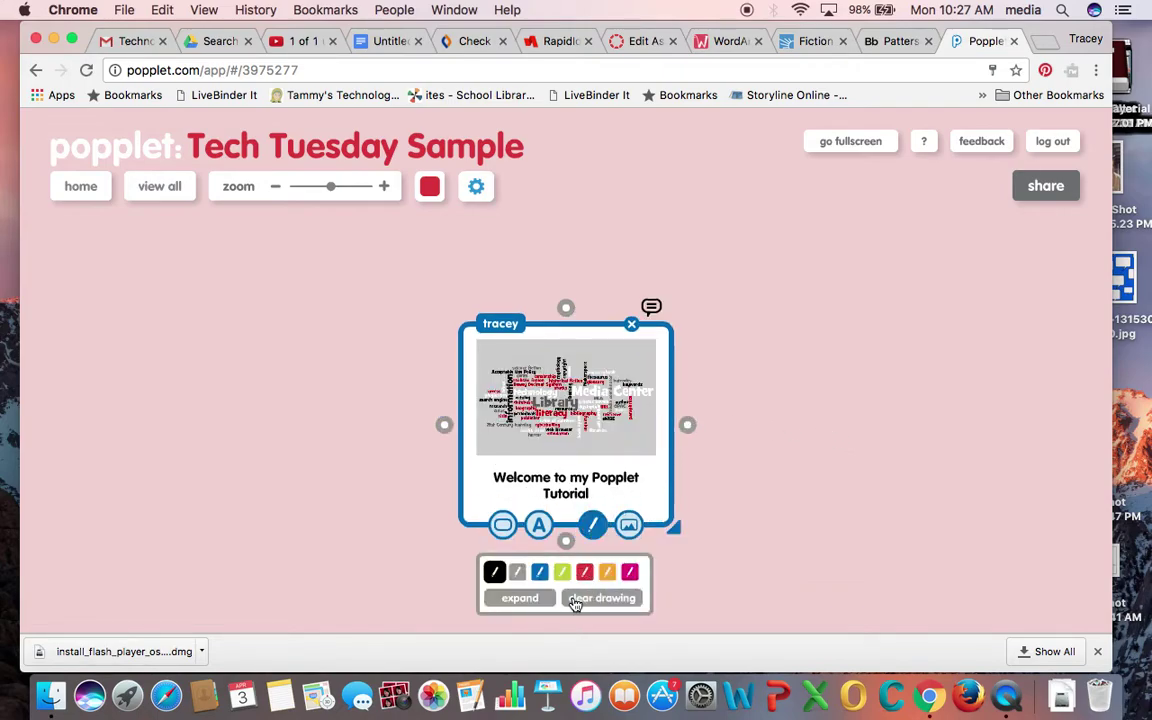
pyautogui.click(655, 476)
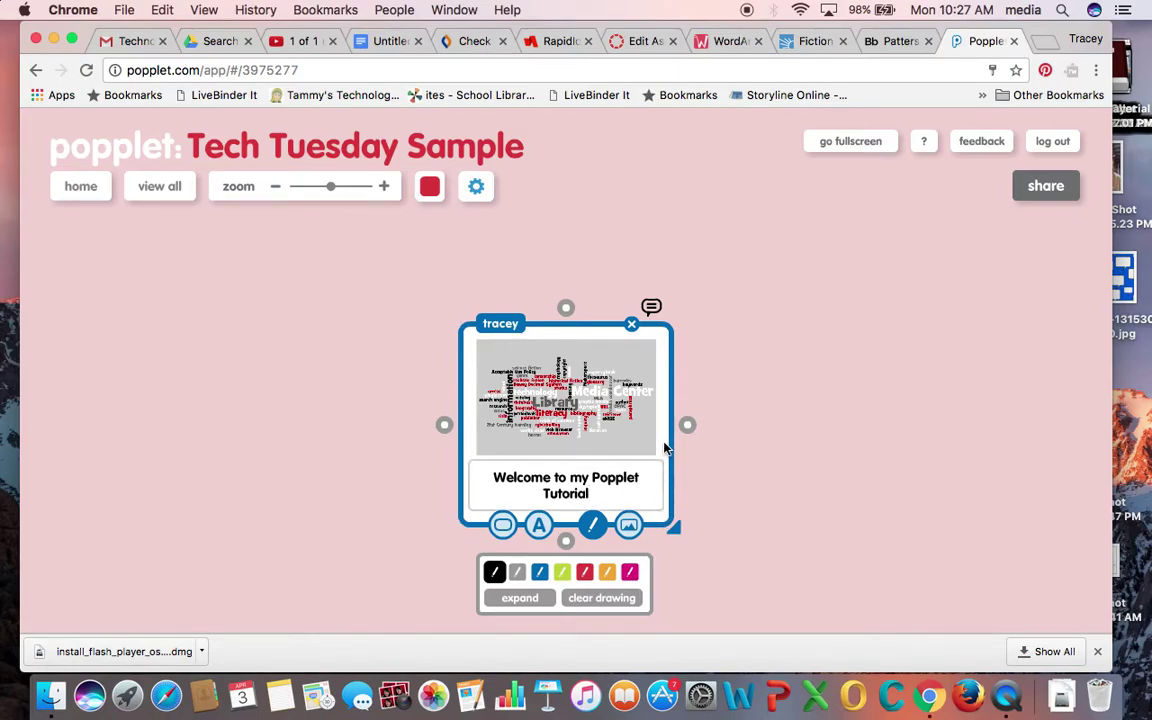
pyautogui.moveTo(675, 530)
pyautogui.mouseDown()
pyautogui.moveTo(712, 566)
pyautogui.moveTo(681, 548)
pyautogui.moveTo(704, 484)
pyautogui.moveTo(684, 517)
pyautogui.mouseUp()
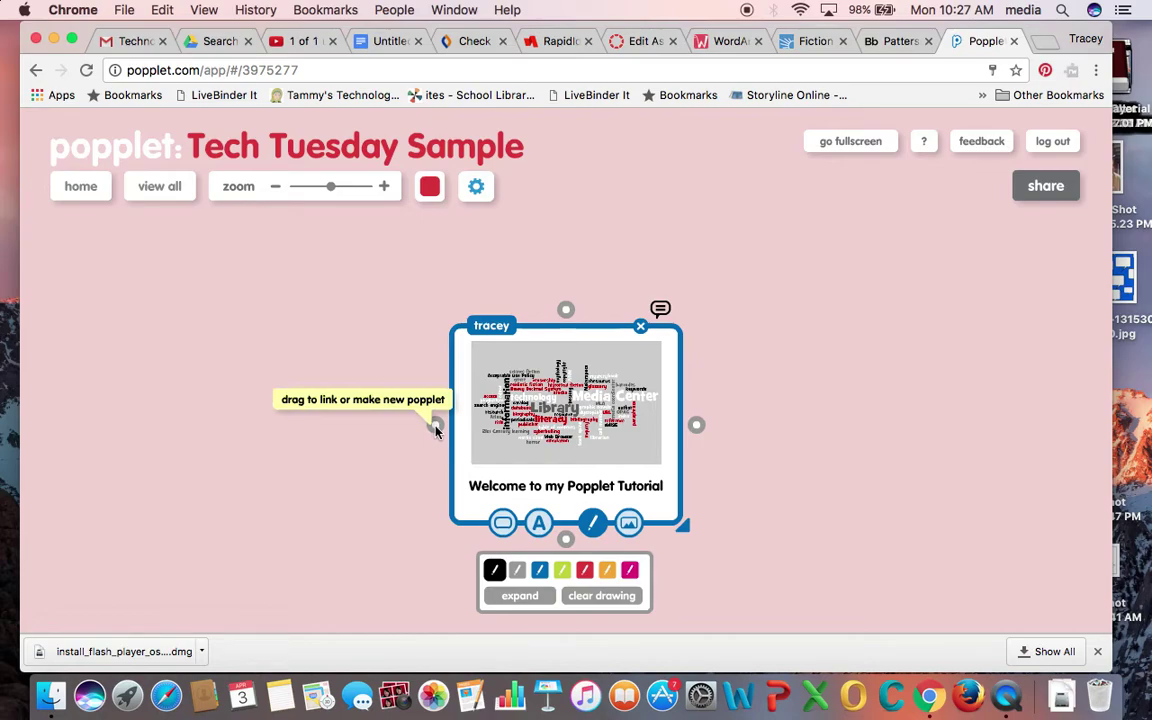
# - Create a linked popplet left of the welcome popplet labelled 'Add Image'
pyautogui.moveTo(436, 425); pyautogui.dragTo(273, 380)
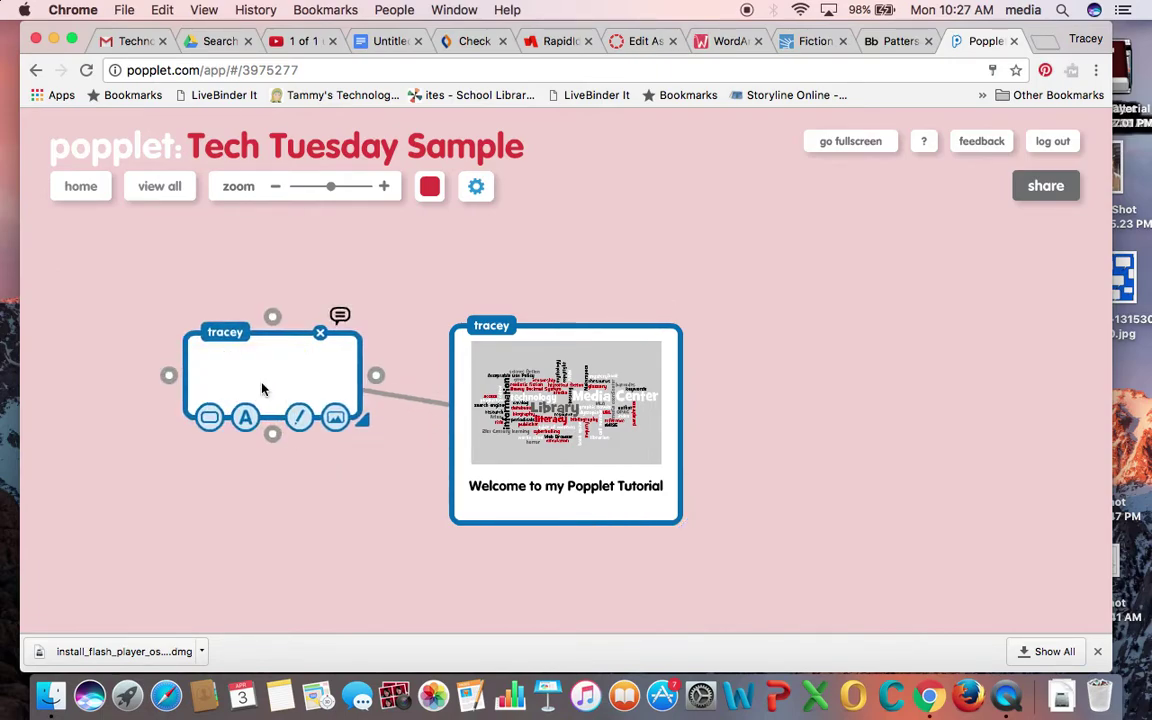
pyautogui.click(245, 368)
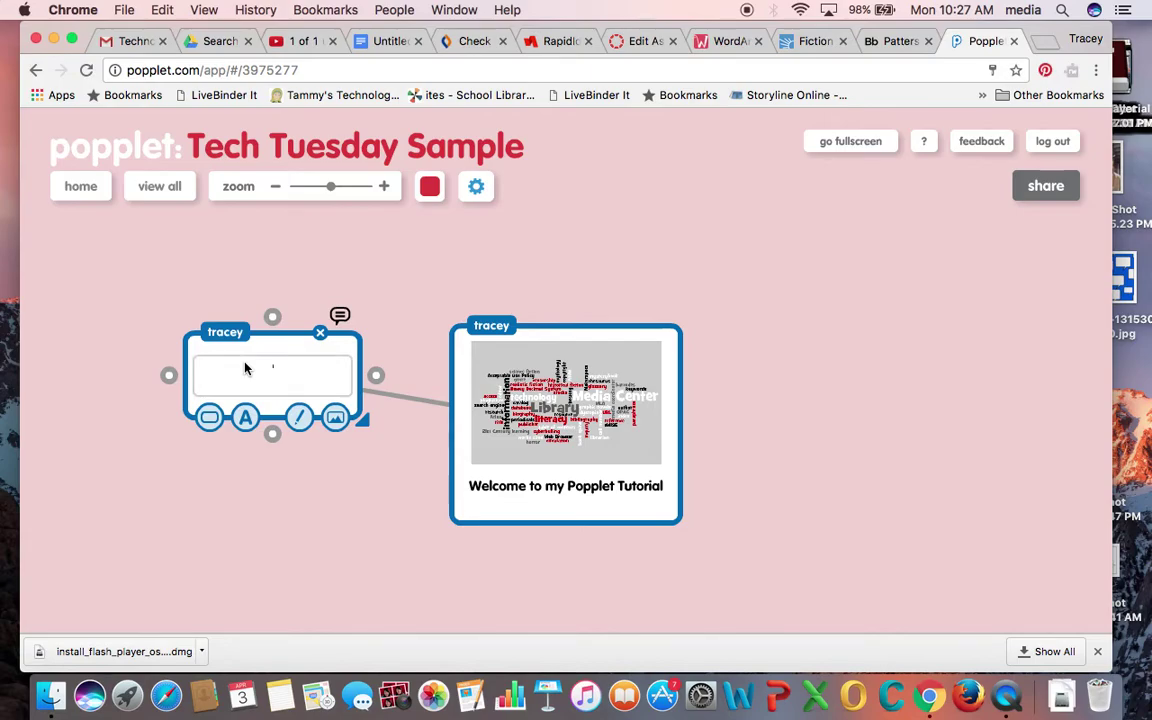
pyautogui.write('Add Image')
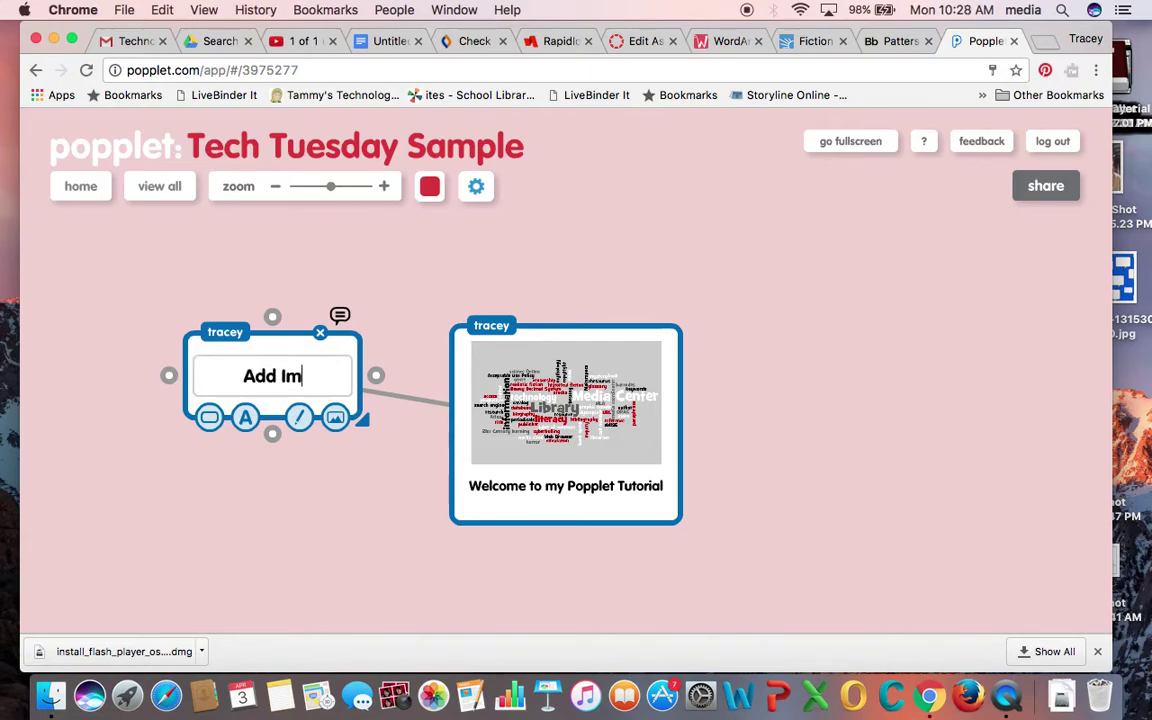
# - Branch a second popplet to the welcome popplet's right labelled 'Add Videos'
pyautogui.click(684, 422)
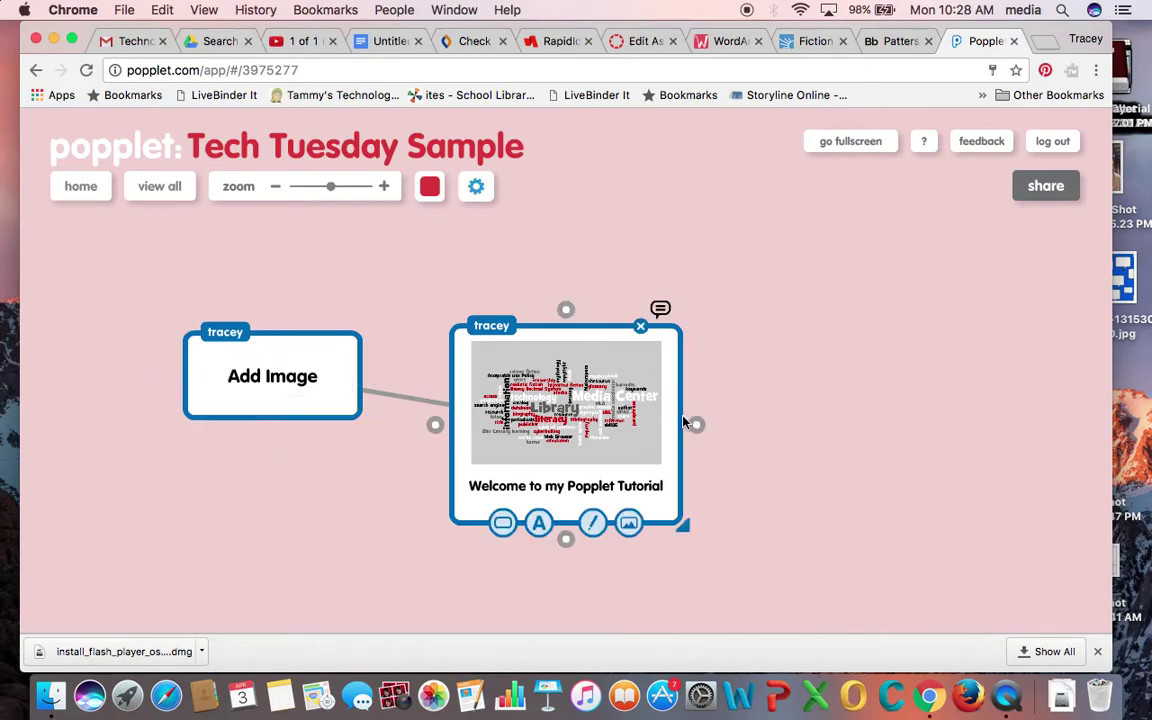
pyautogui.moveTo(697, 424); pyautogui.dragTo(811, 374)
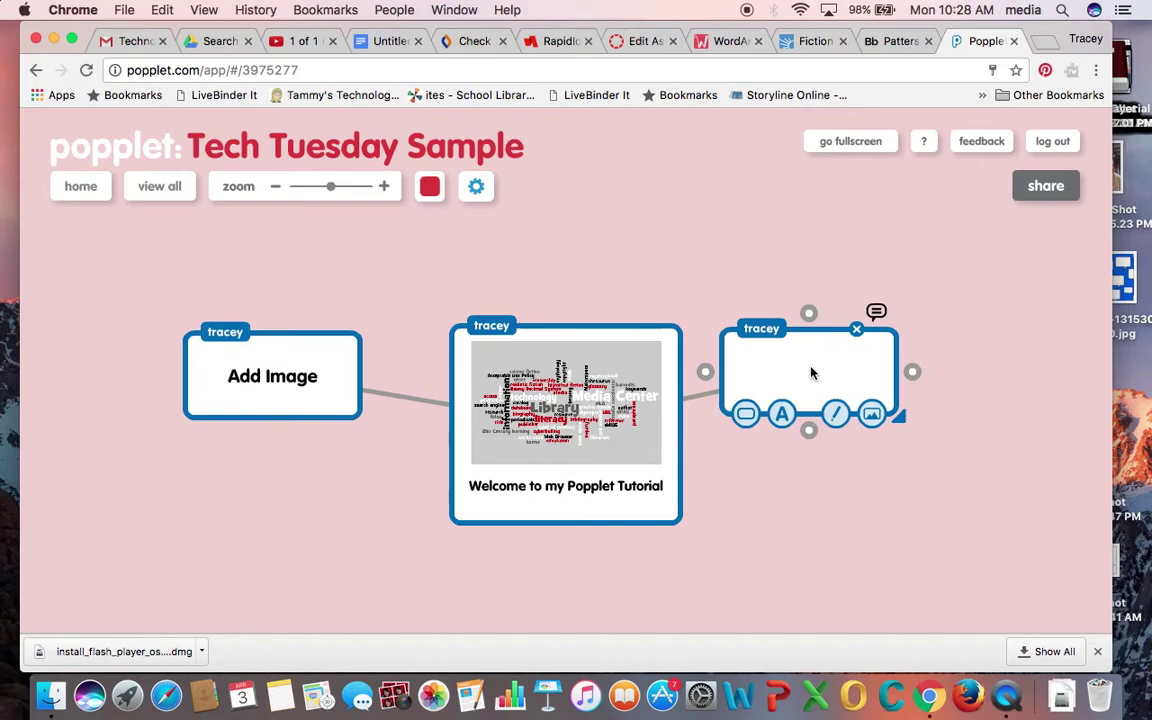
pyautogui.write('Add ')
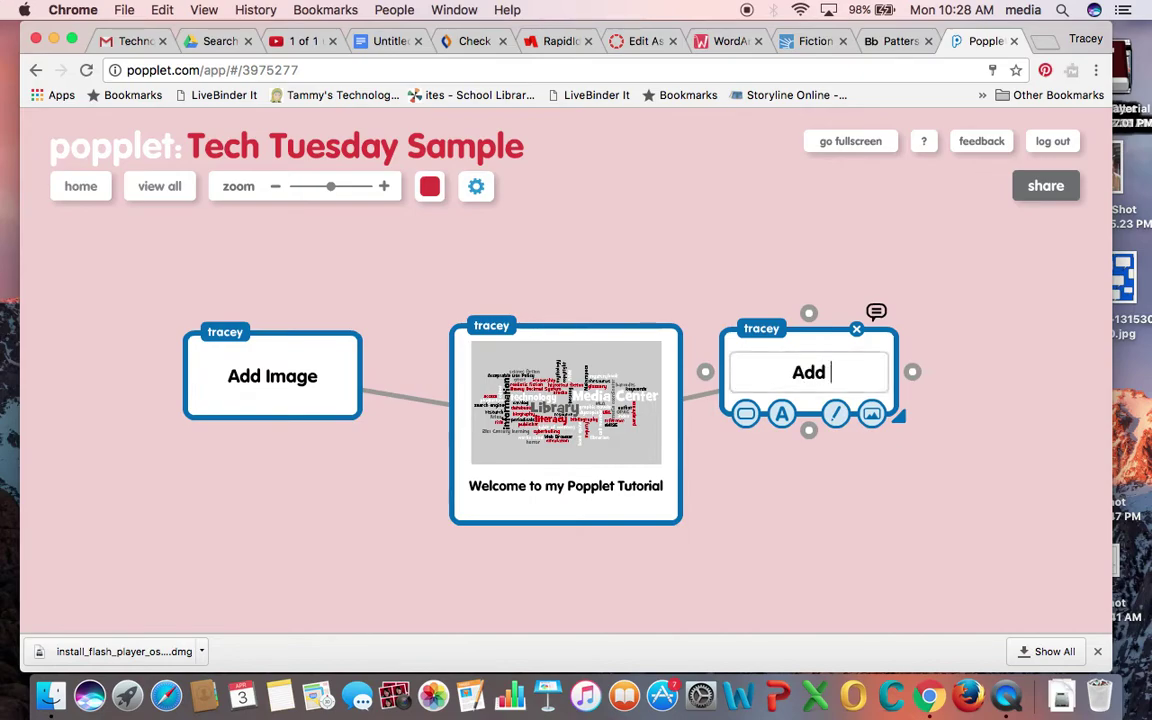
pyautogui.write('Video')
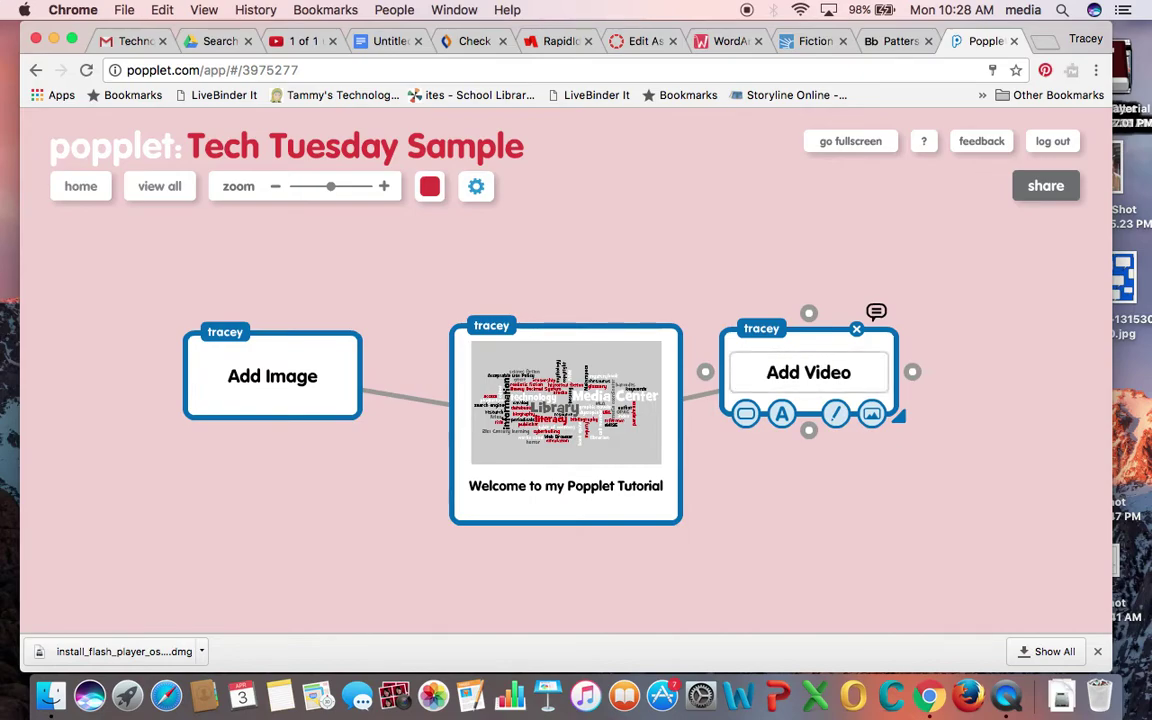
pyautogui.write('s')
pyautogui.click(594, 532)
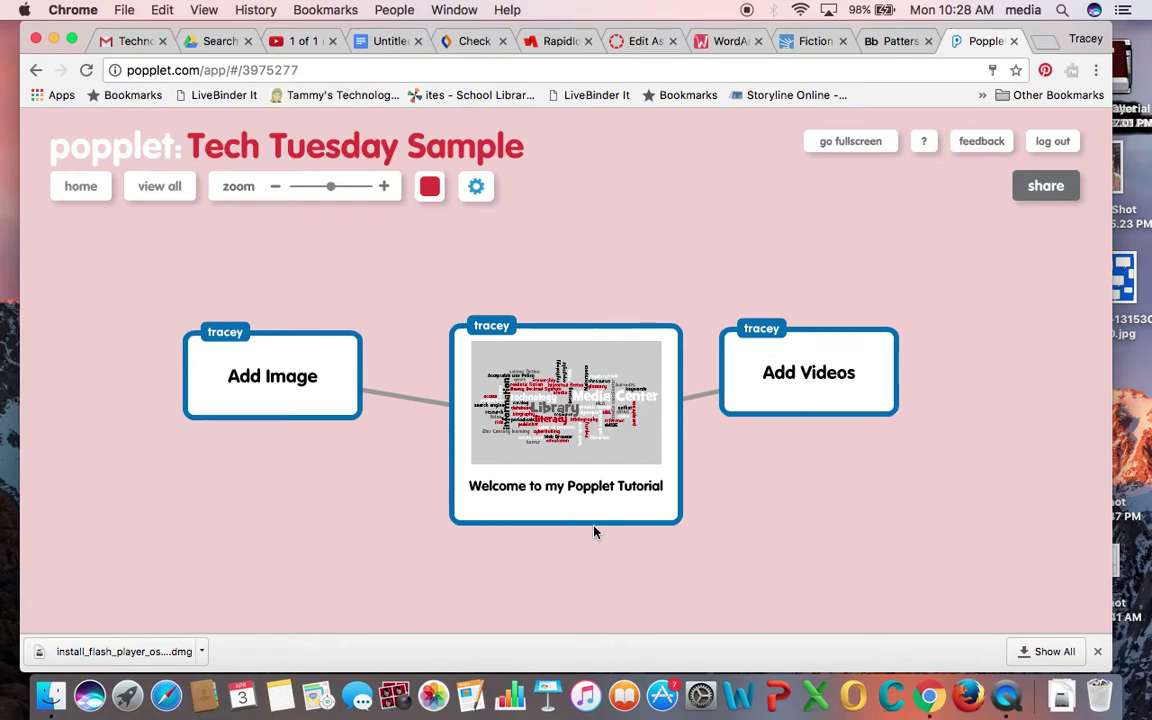
# - Link a 'Collaborative' popplet below the welcome popplet, then open the board's sharing options
pyautogui.click(592, 520)
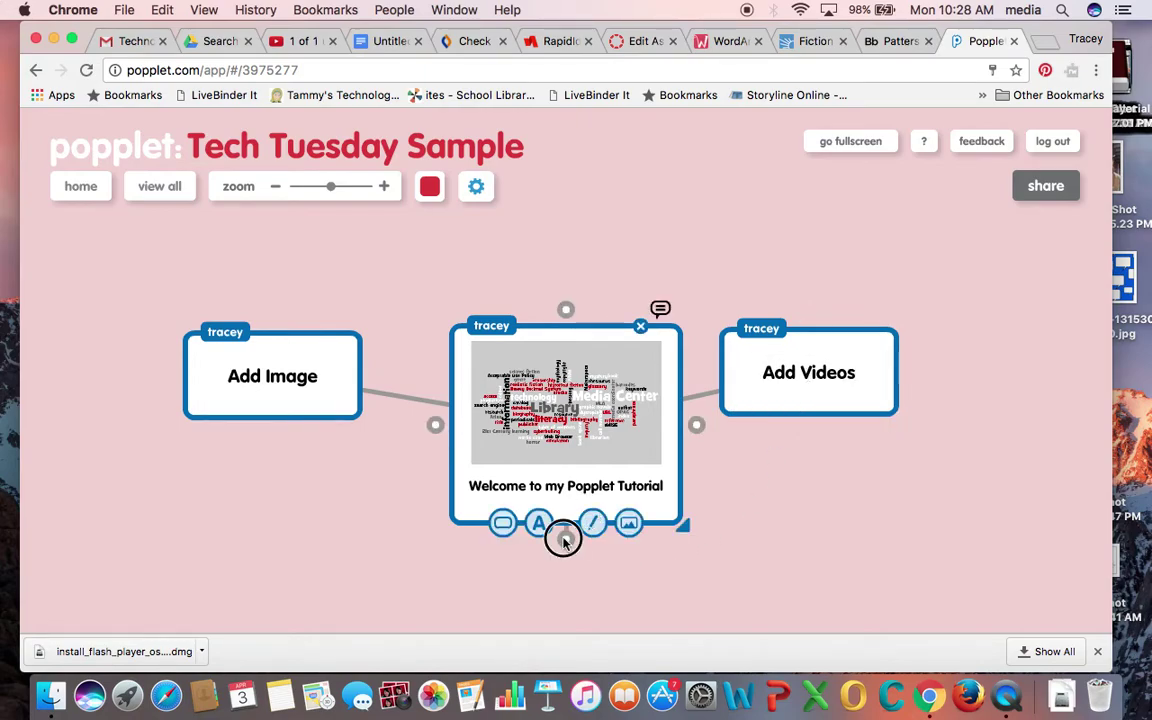
pyautogui.moveTo(563, 540); pyautogui.dragTo(635, 599)
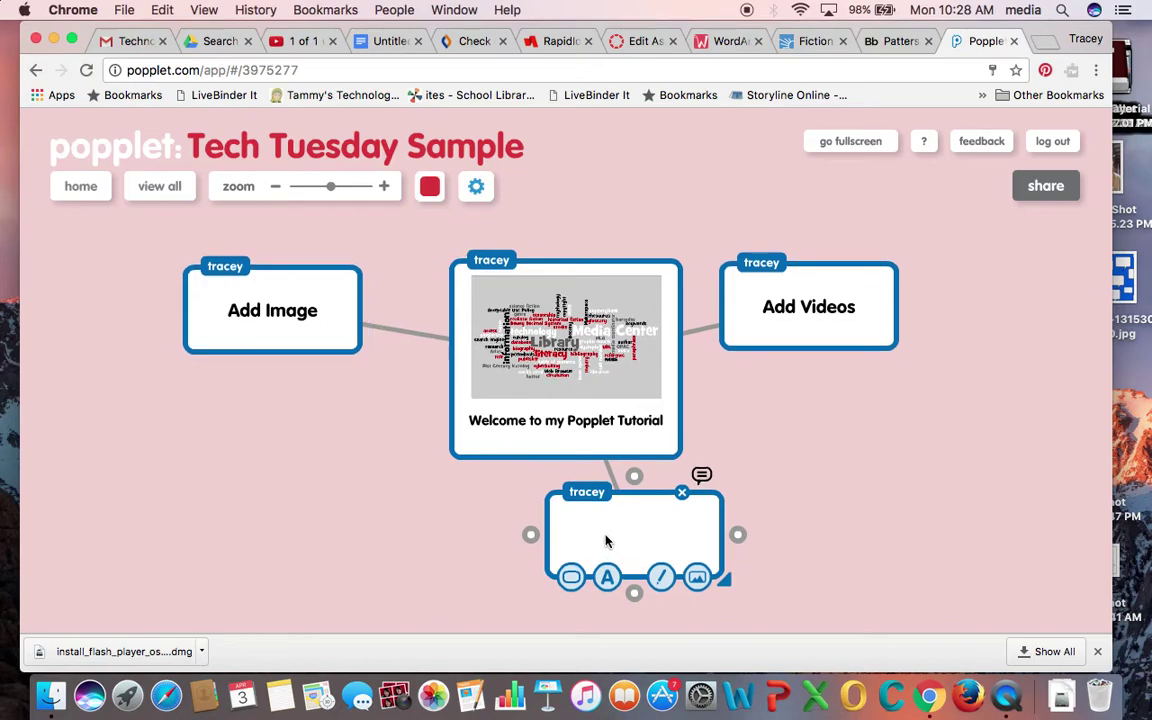
pyautogui.write('Co')
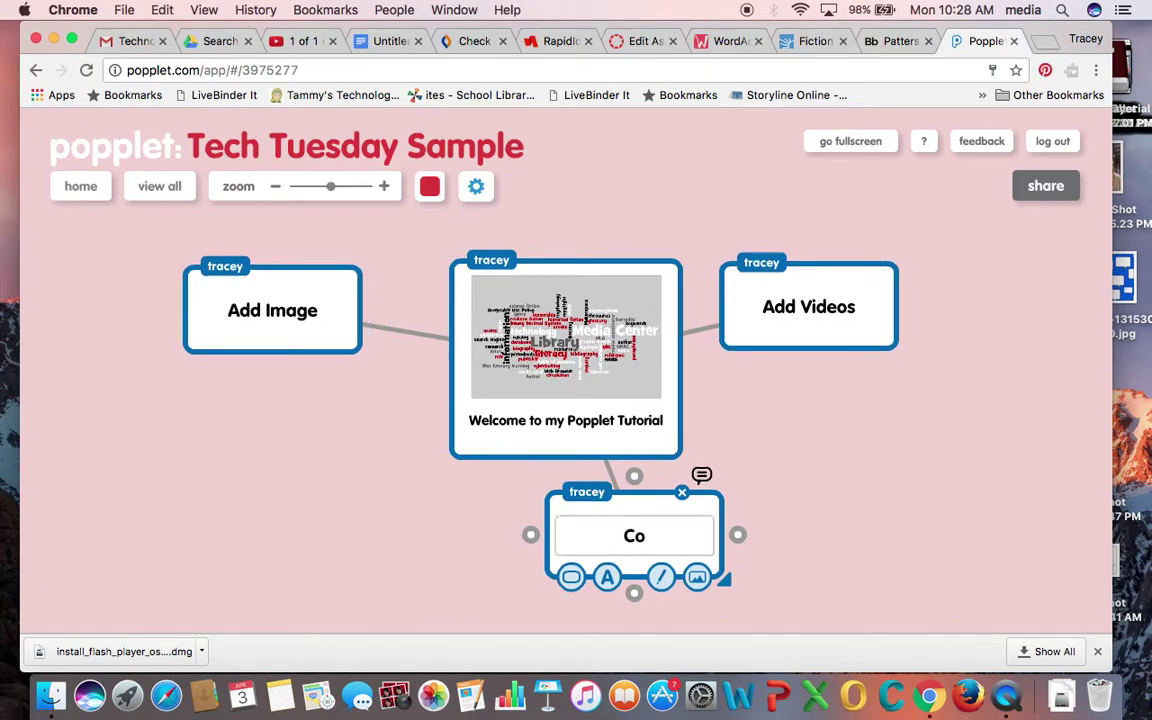
pyautogui.write('llaborative')
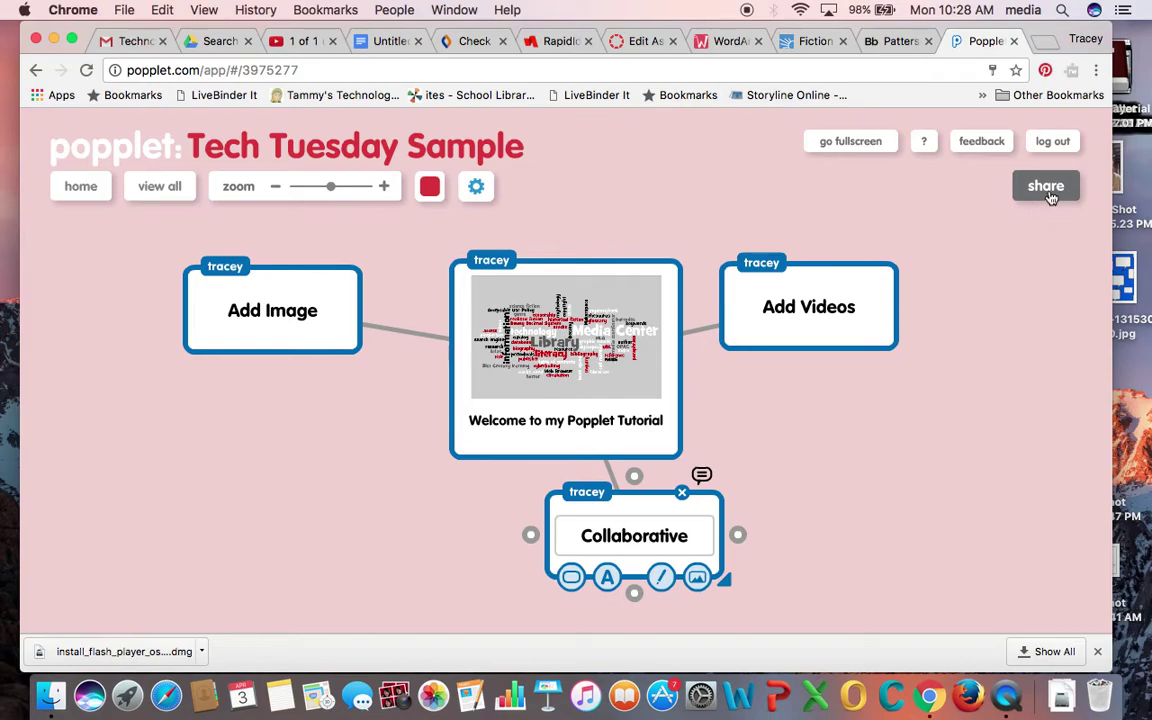
pyautogui.click(1048, 190)
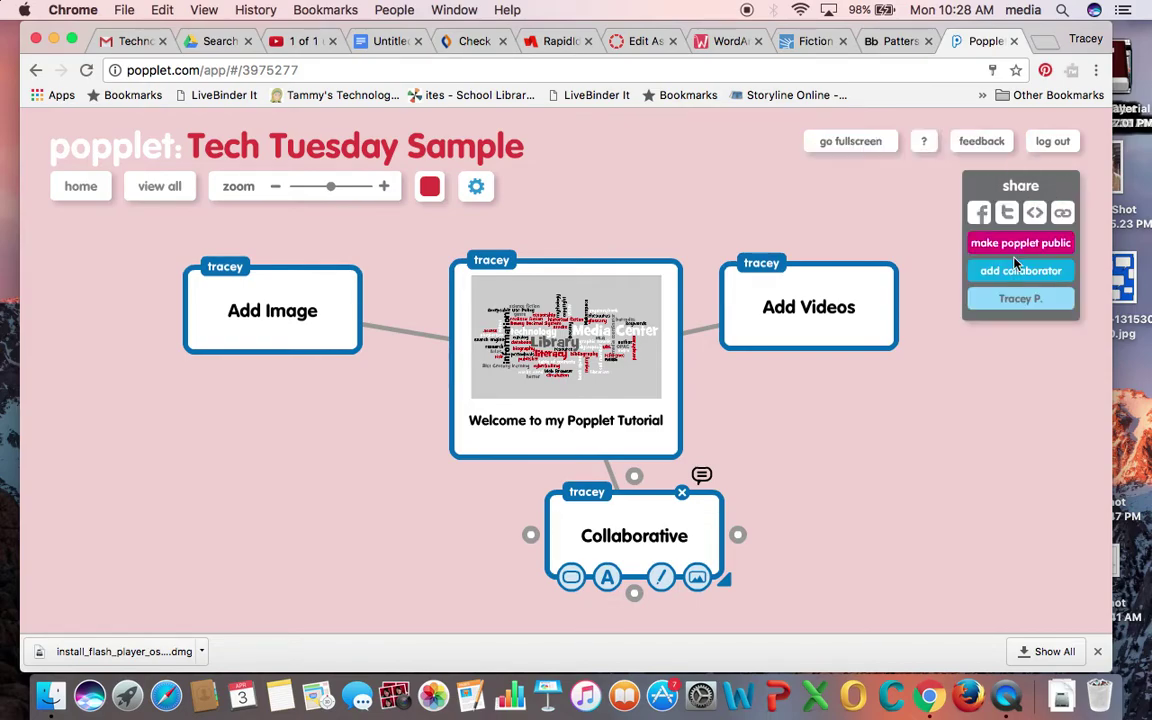